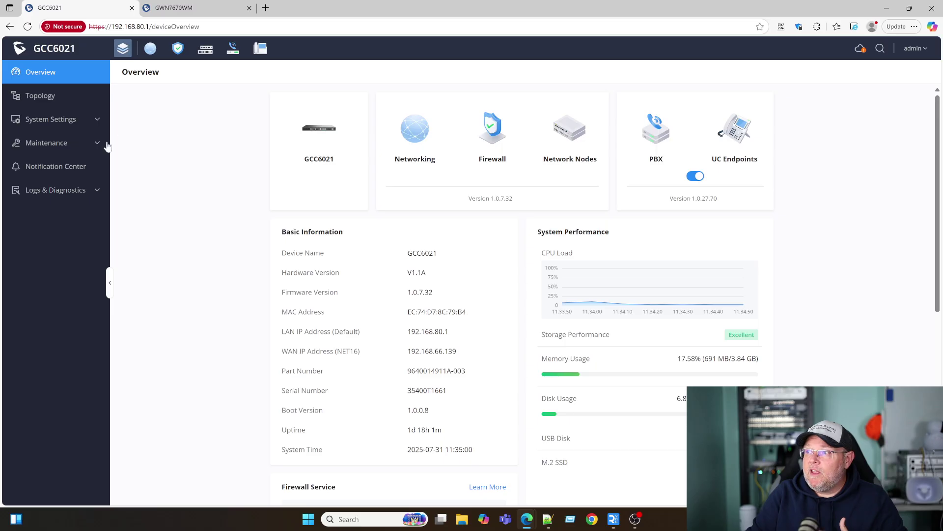
Open the GCC6021's access point management list under Network Nodes
click(204, 54)
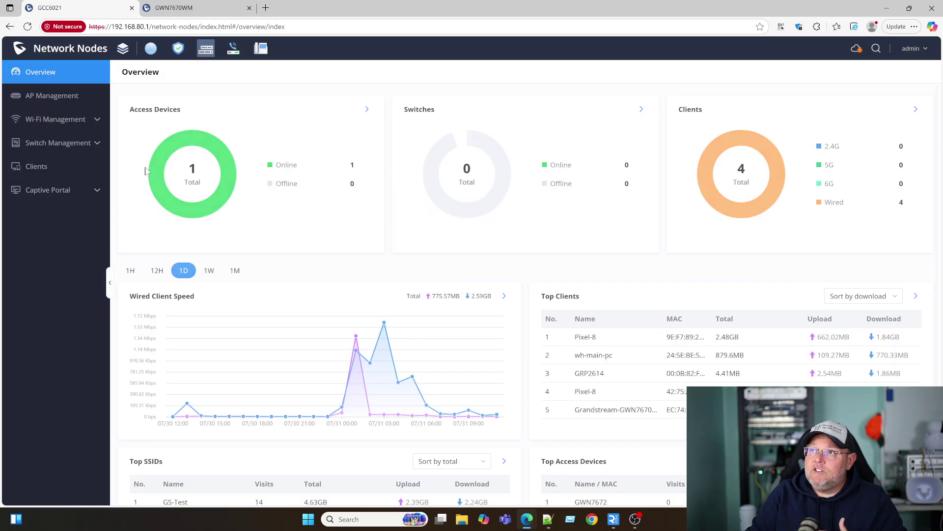
click(60, 100)
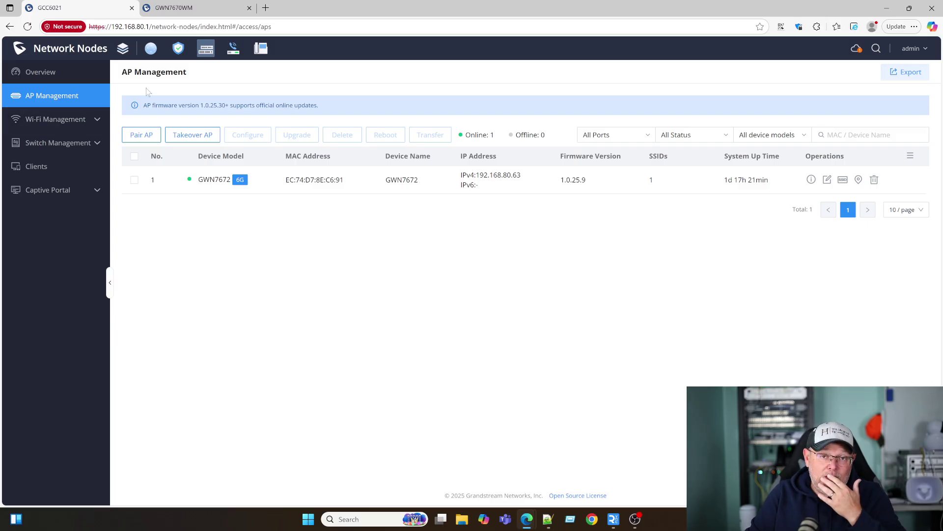
Switch to the GWN7670WM interface and open the grandstream captive portal policy for editing
click(187, 17)
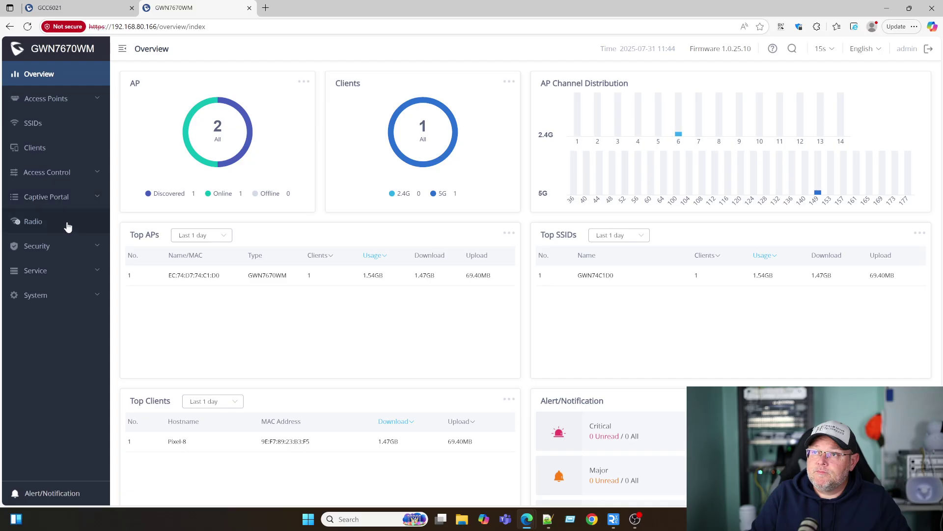
click(61, 207)
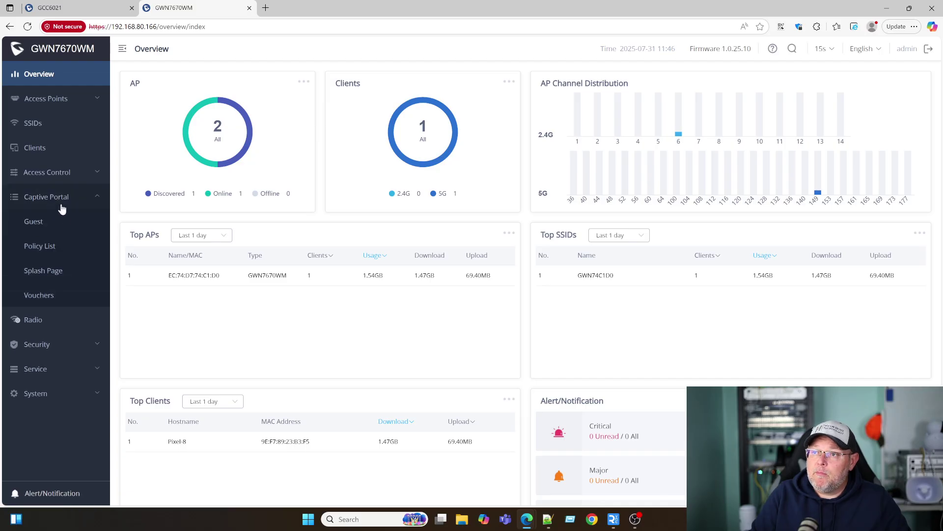
click(51, 248)
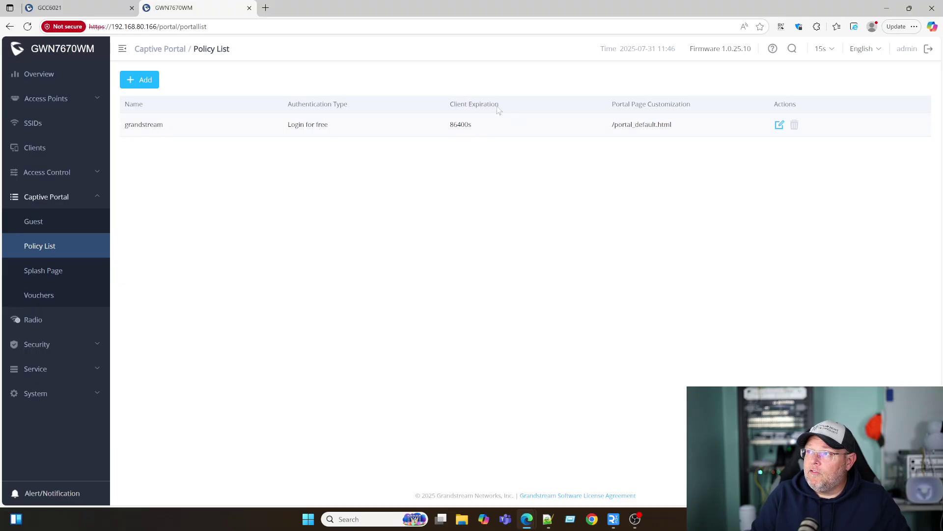
click(779, 125)
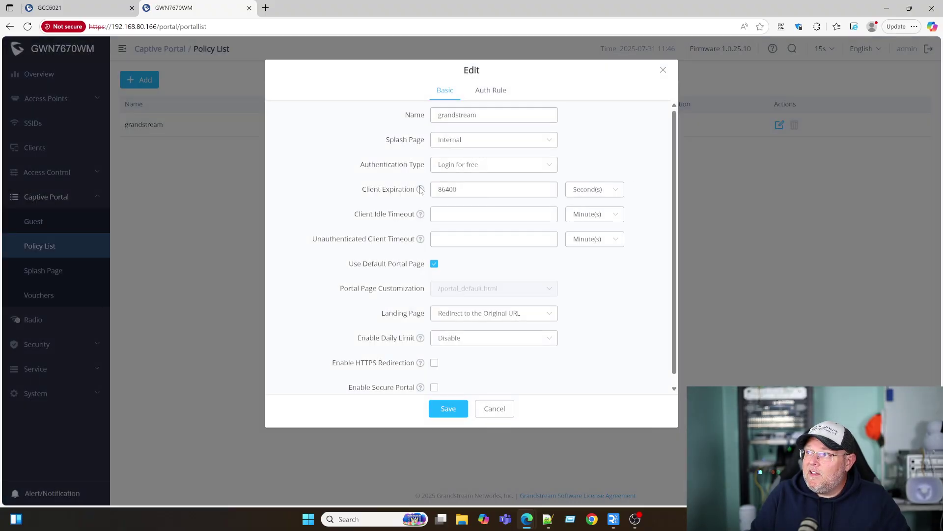
Try Social Login Authentication and Active Directory as the policy's authentication type, and return it to Login for free
click(510, 170)
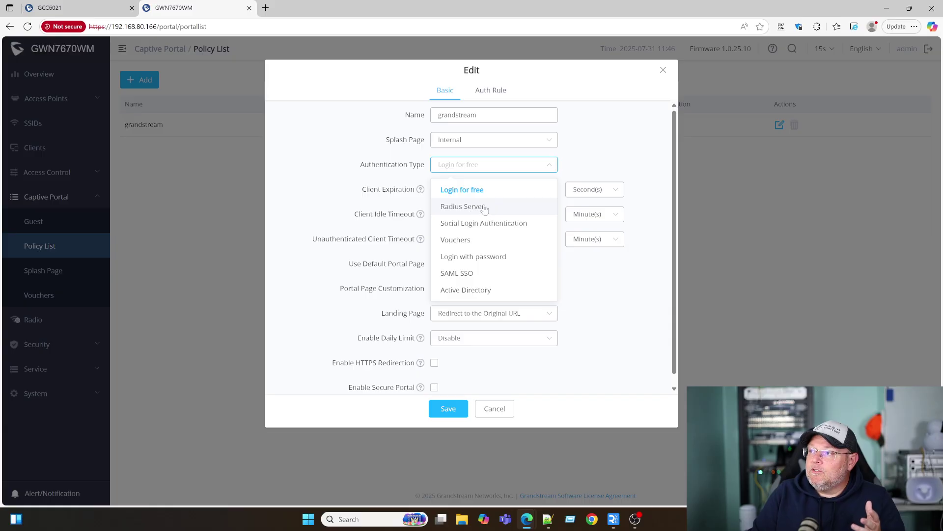
click(485, 223)
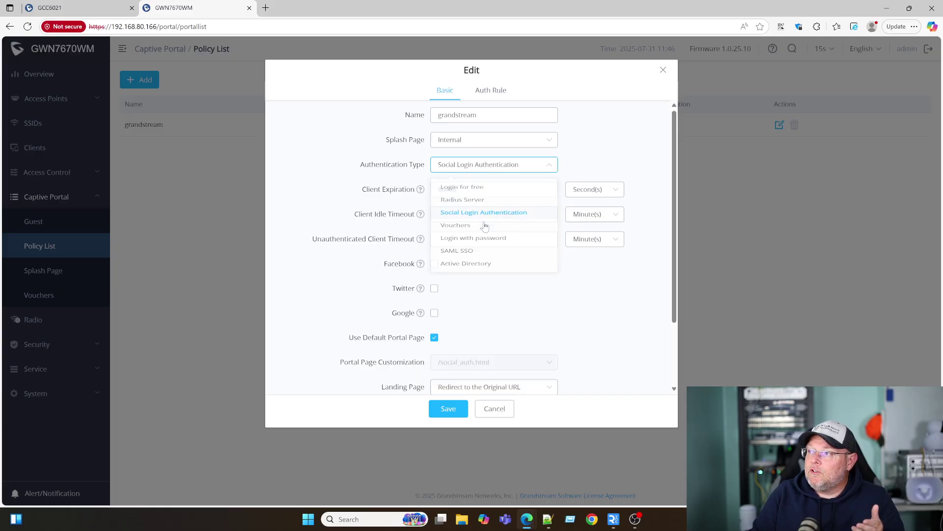
scroll(495, 297, down, 1)
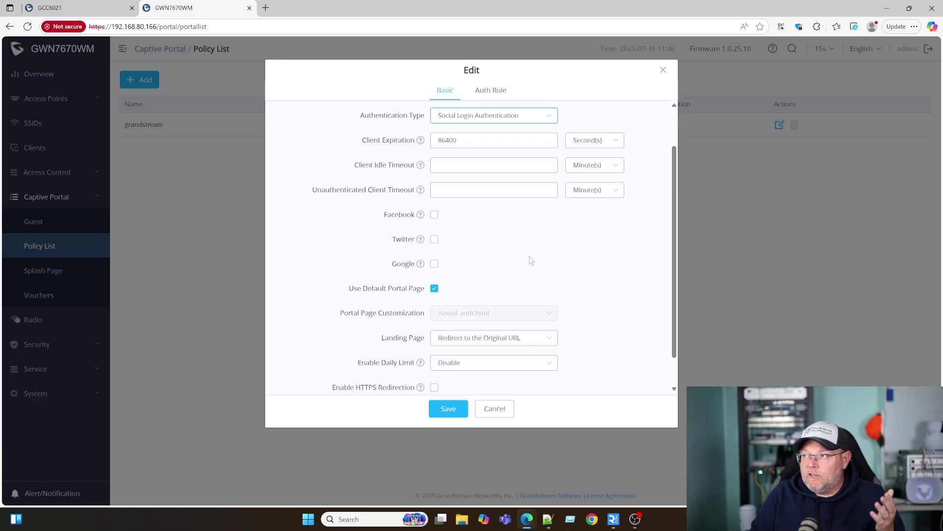
scroll(530, 260, up, 1)
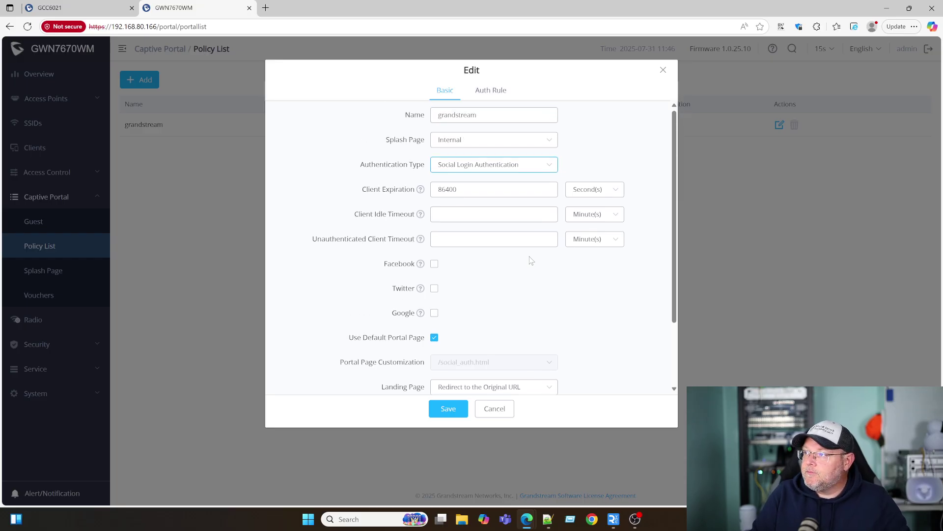
click(526, 165)
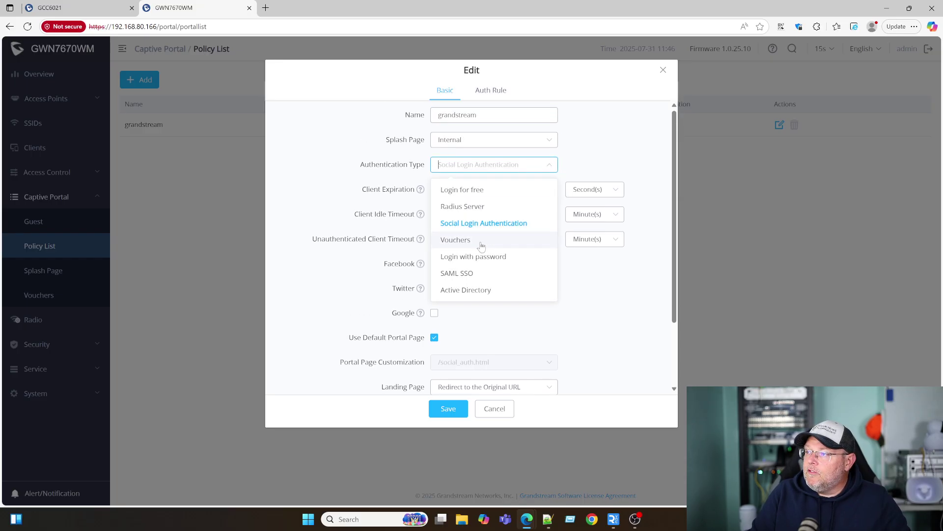
click(486, 294)
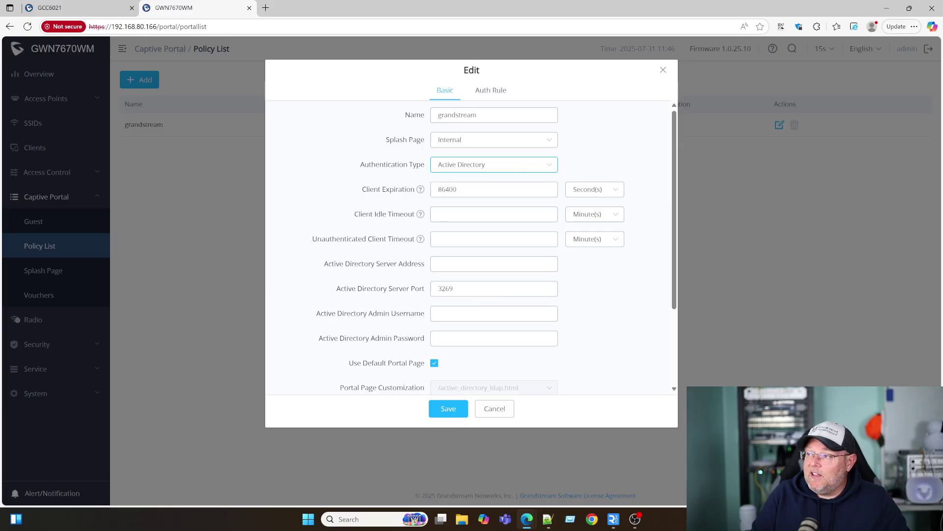
click(509, 171)
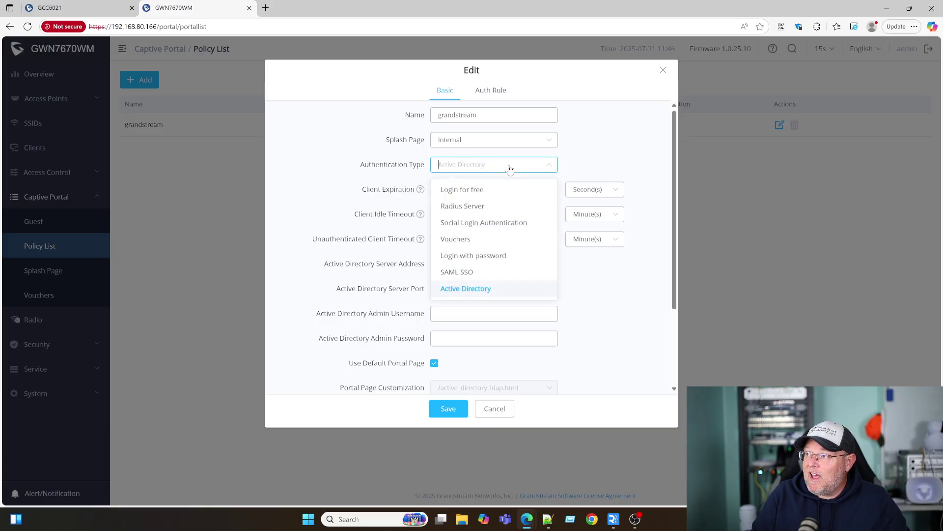
click(493, 193)
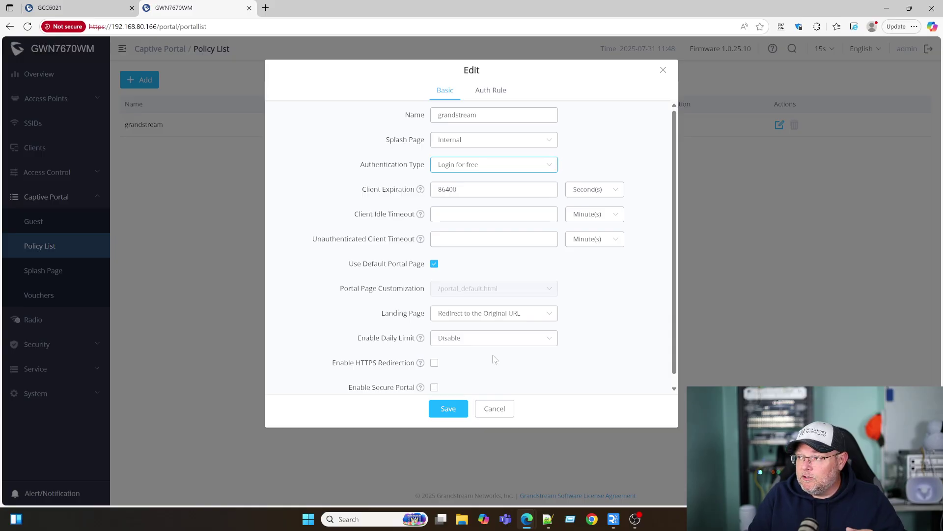
scroll(531, 371, down, 1)
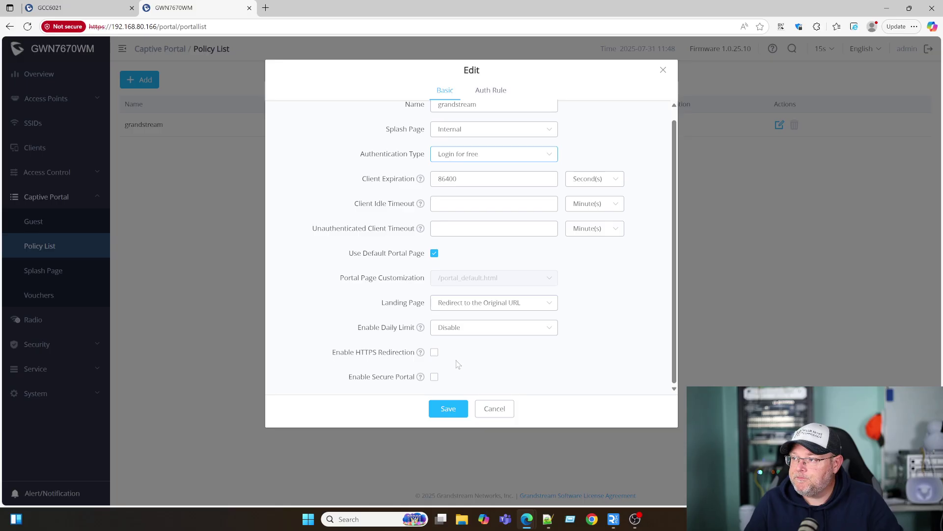
click(479, 308)
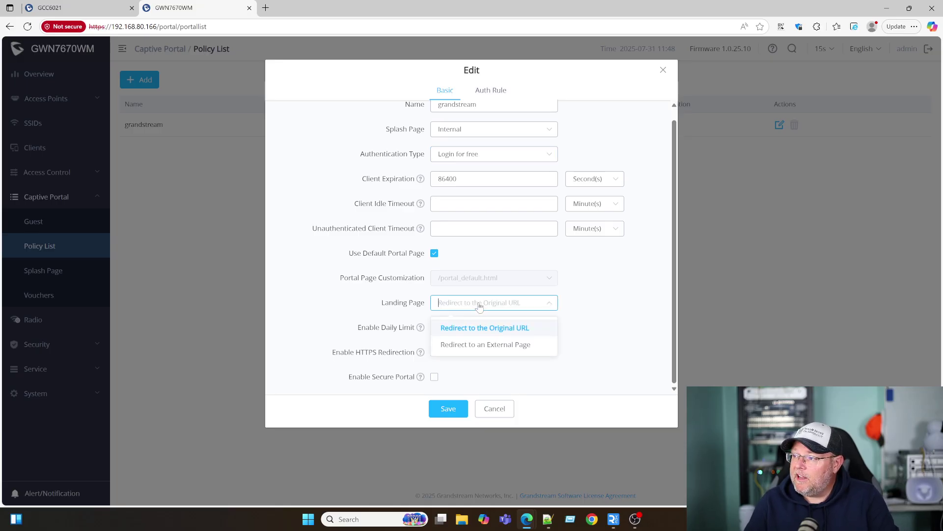
click(478, 346)
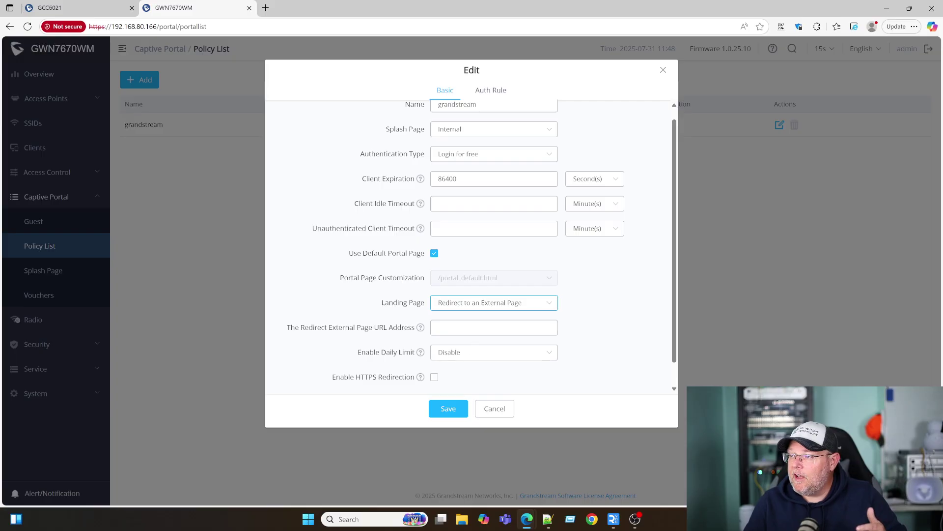
click(472, 328)
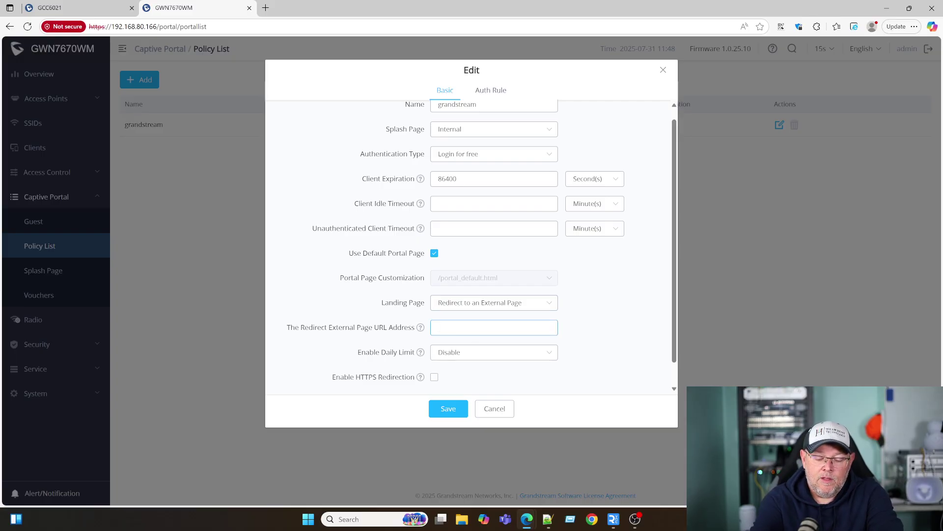
text(https://)
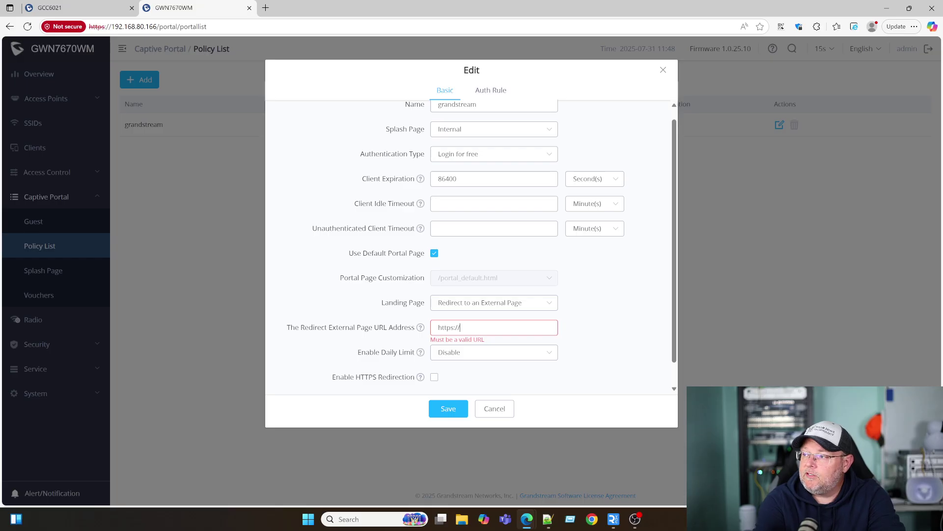
text(williehowe.com)
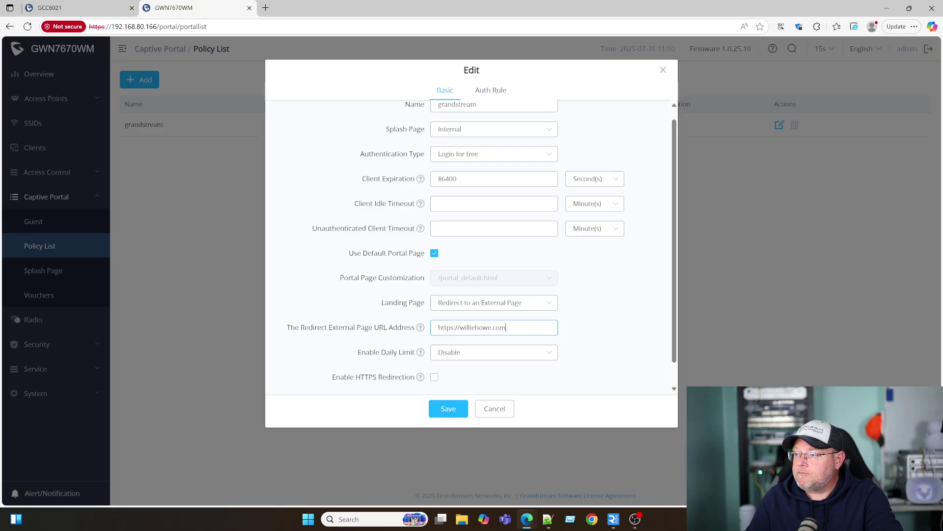
Try Limit by Client as the policy's daily limit and settle on Limit by Authentication Type
scroll(484, 334, down, 1)
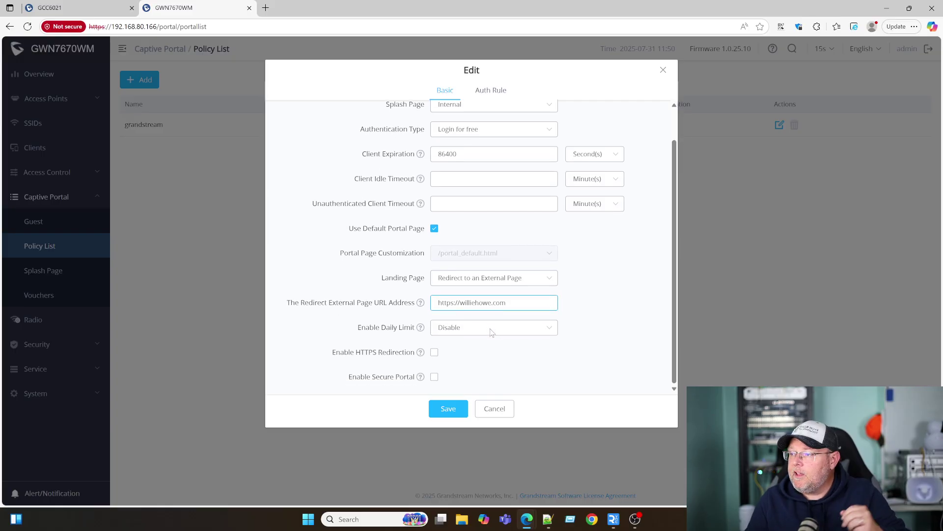
click(474, 329)
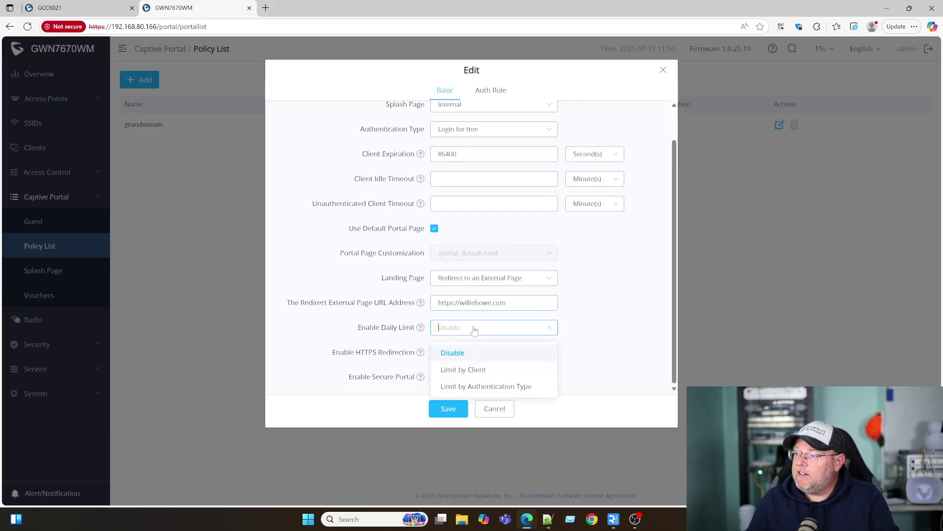
click(488, 373)
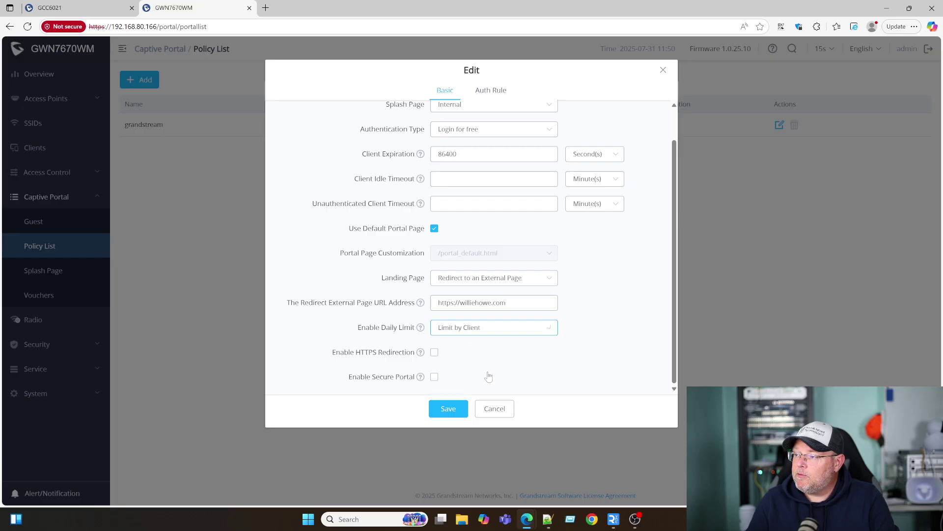
click(468, 336)
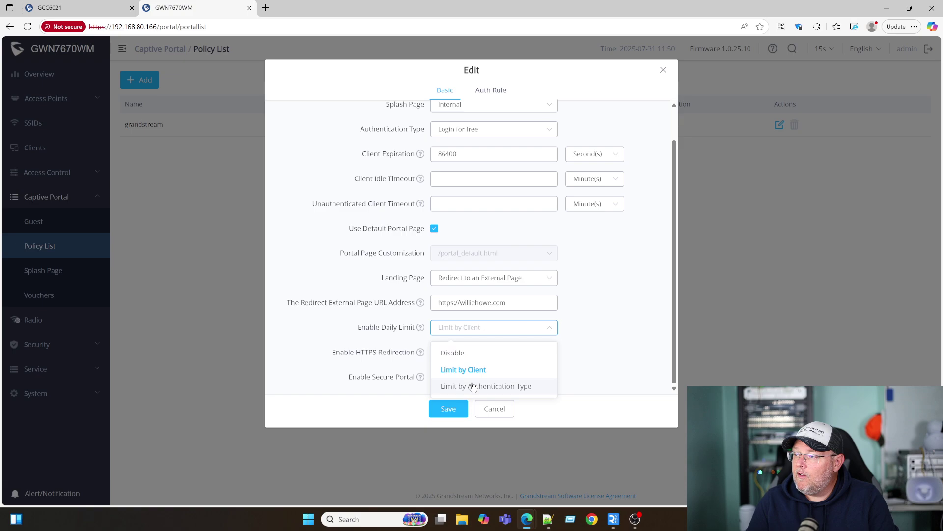
click(475, 385)
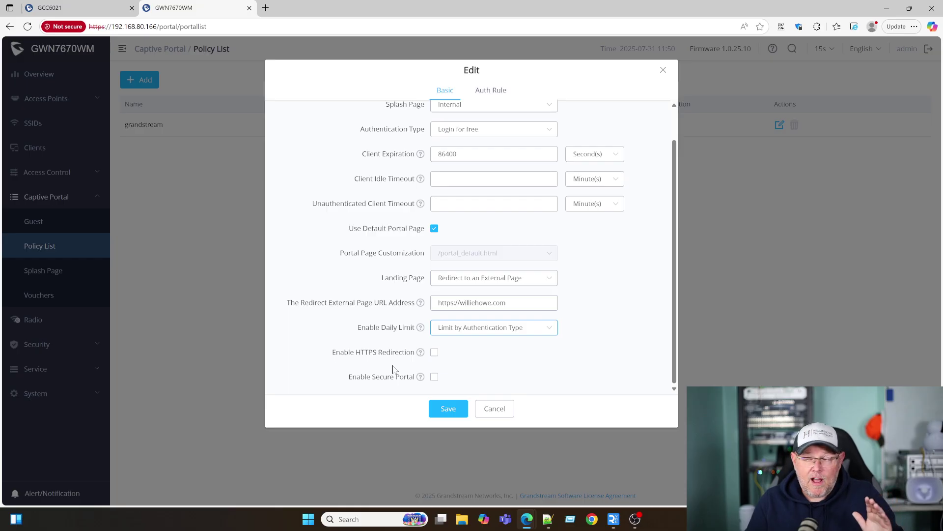
Set the client idle timeout to 15 minutes and the unauthenticated client timeout to 5 minutes
scroll(393, 368, up, 2)
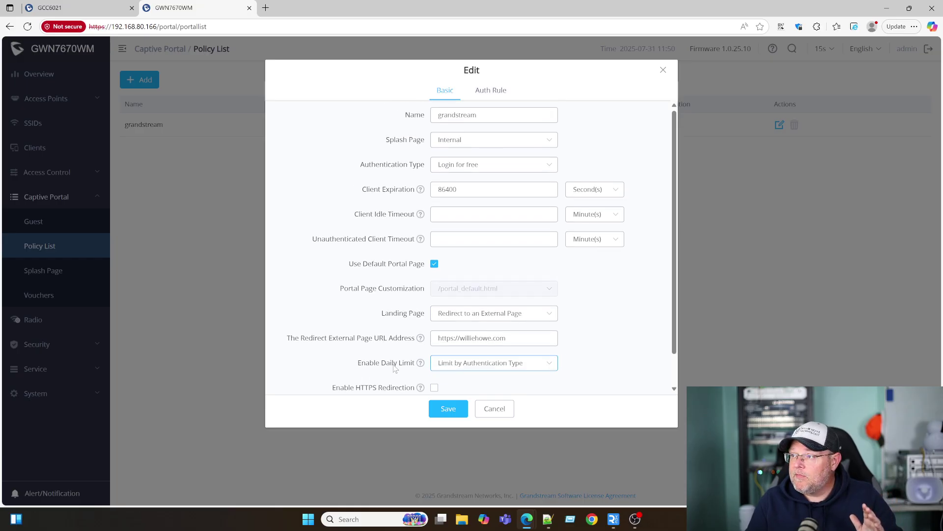
scroll(395, 366, down, 2)
scroll(398, 349, up, 2)
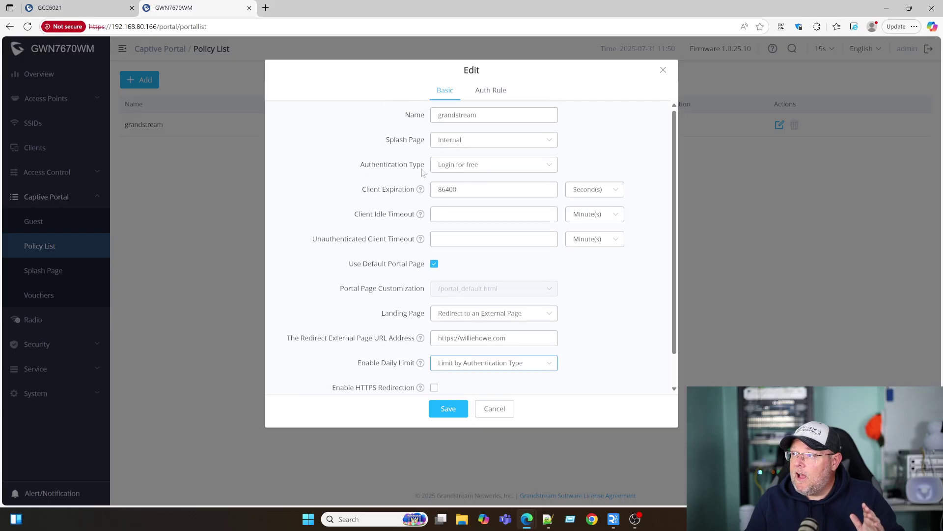
mouse_move(414, 193)
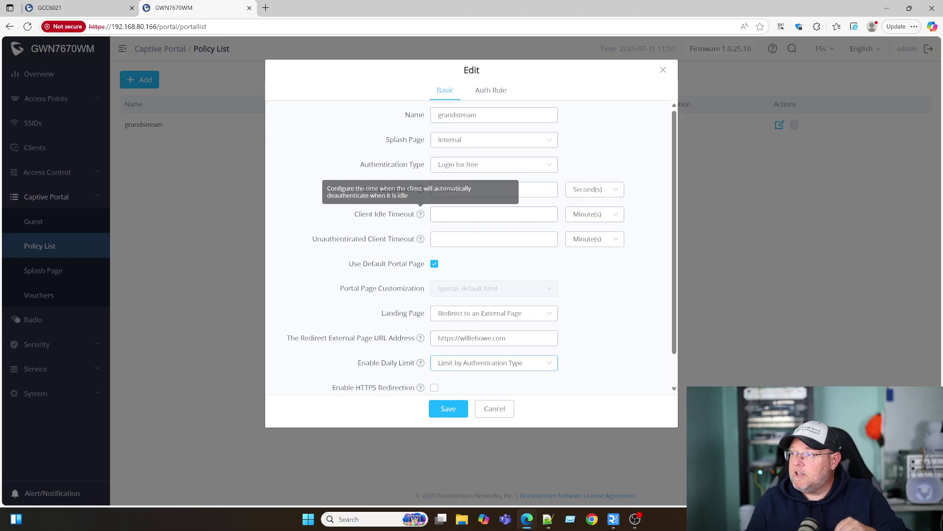
click(435, 215)
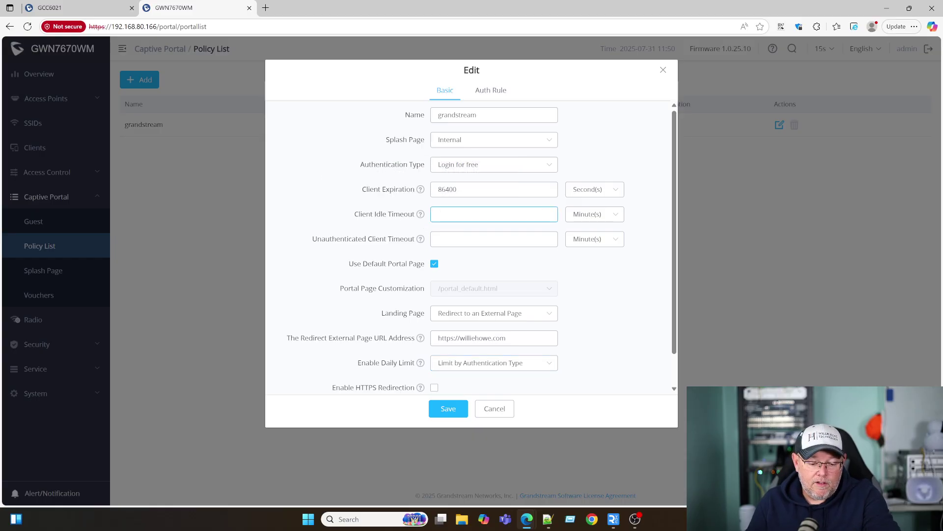
text(15)
click(439, 239)
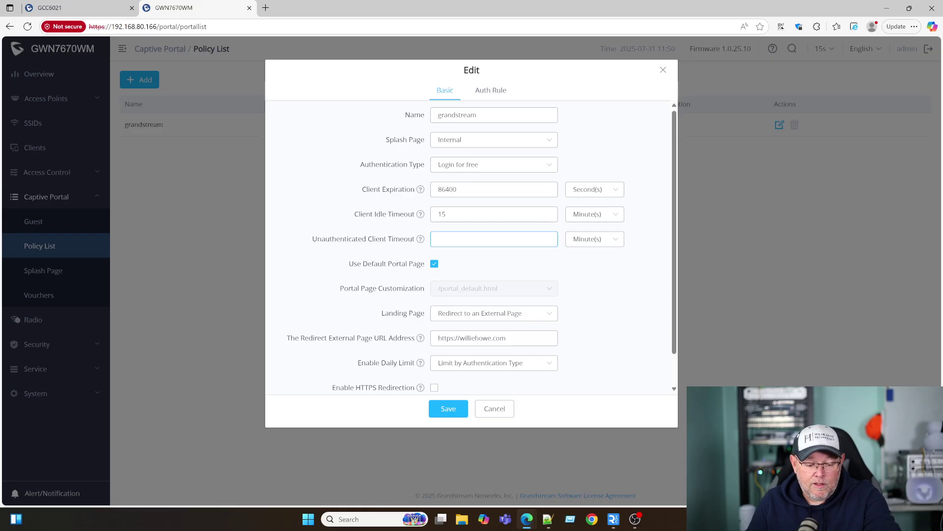
text(5)
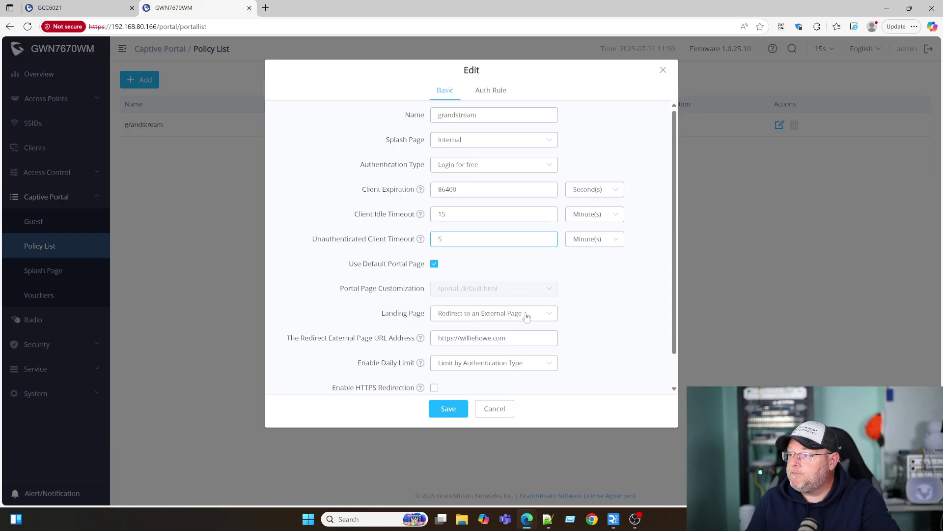
Enable HTTPS redirection and the secure portal for the grandstream policy
scroll(525, 317, down, 1)
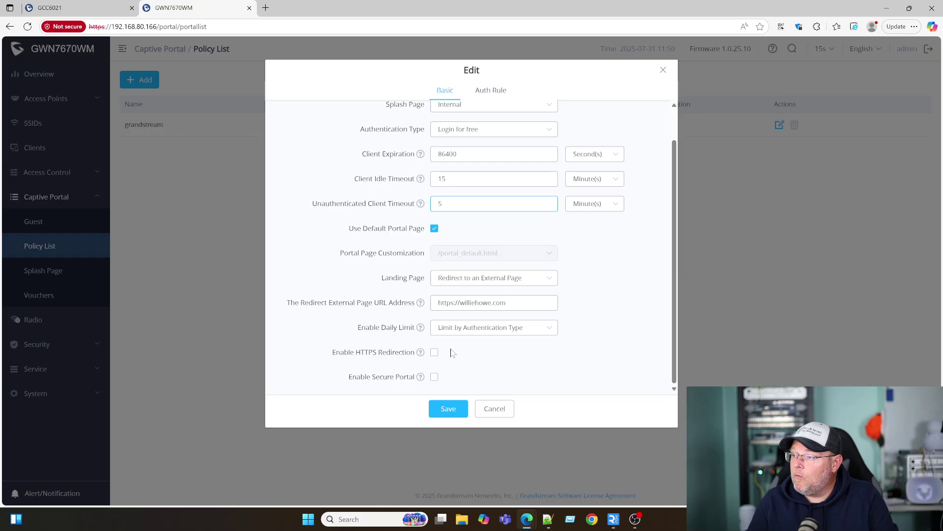
click(434, 352)
click(434, 377)
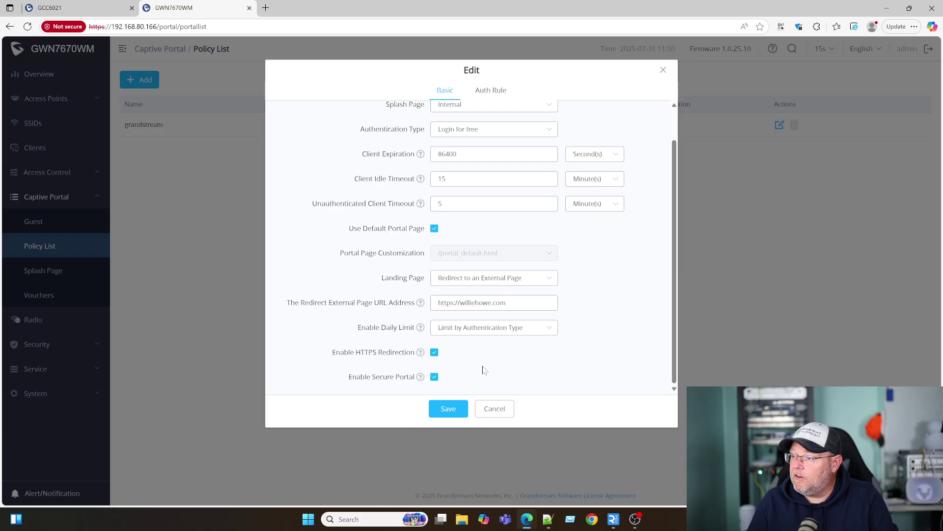
Review the policy's basic settings and open its pre- and post-authentication rules
scroll(481, 364, up, 1)
scroll(481, 364, down, 1)
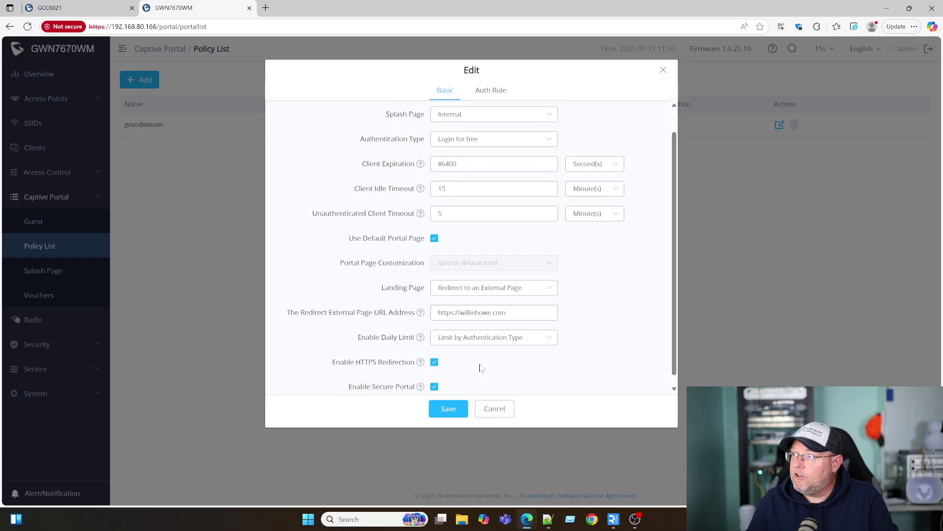
click(505, 95)
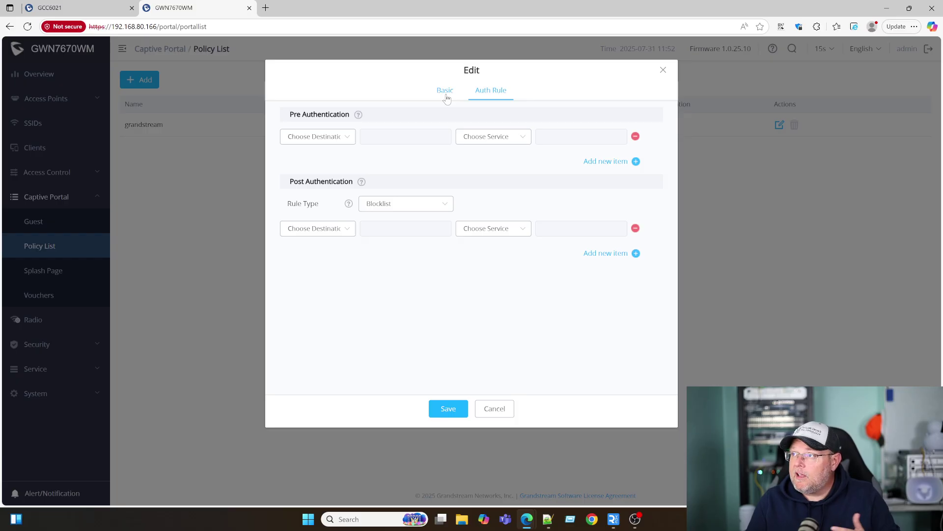
Examine the destination and service options available for the policy's pre-authentication rule
click(341, 140)
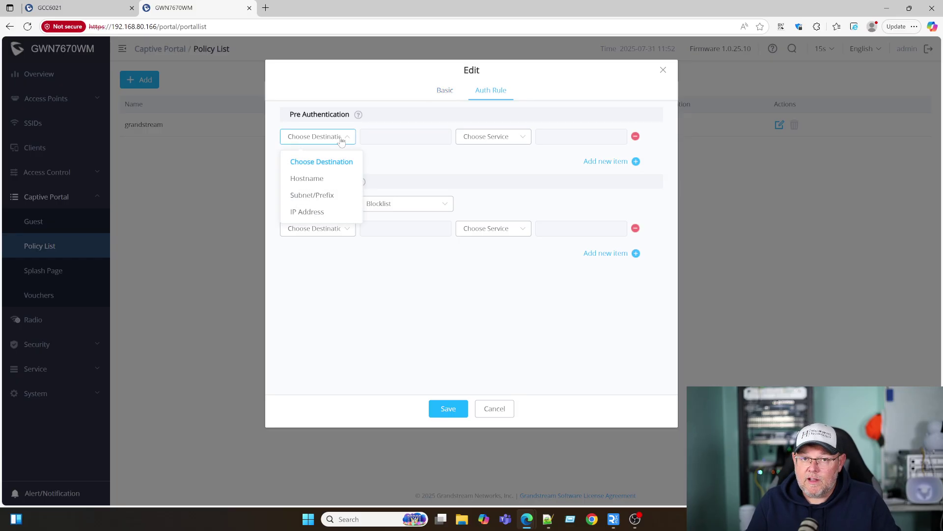
click(498, 139)
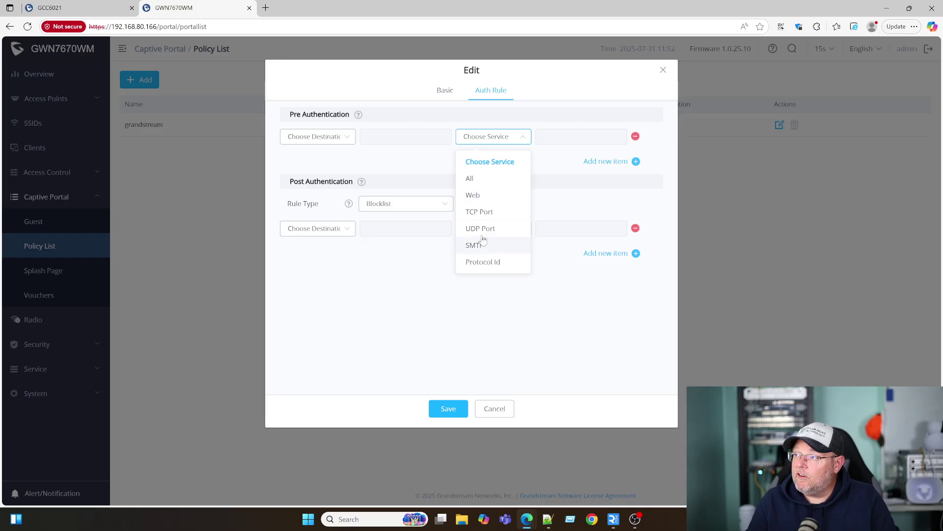
click(433, 121)
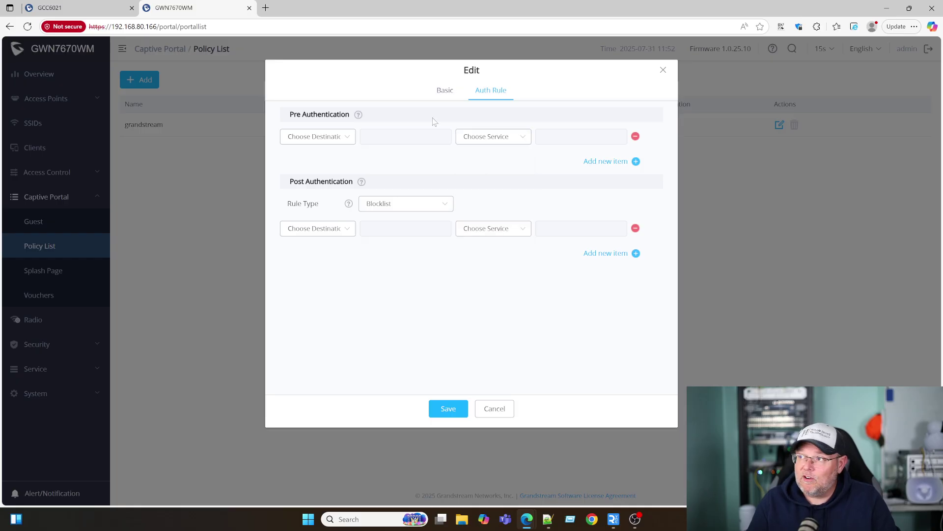
Return to the policy's basic settings, save the grandstream policy and apply the pending changes
click(446, 91)
click(448, 411)
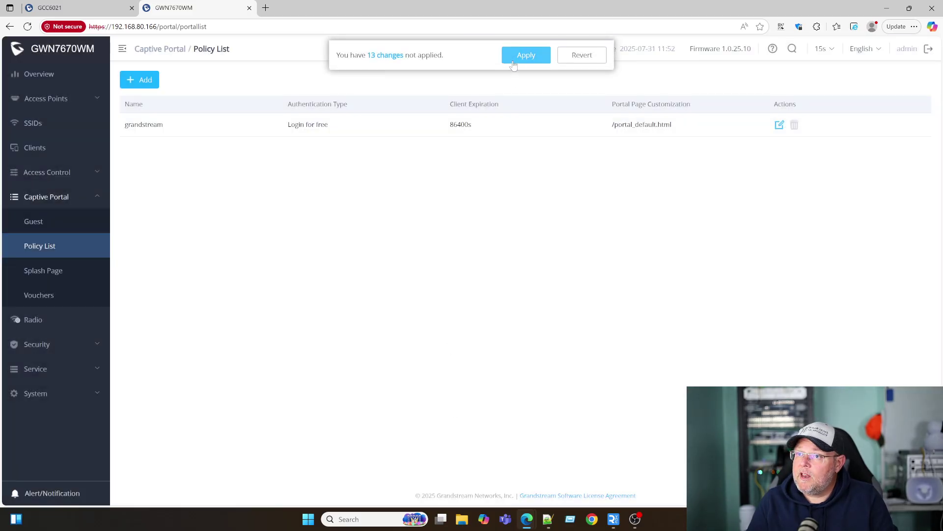
click(513, 64)
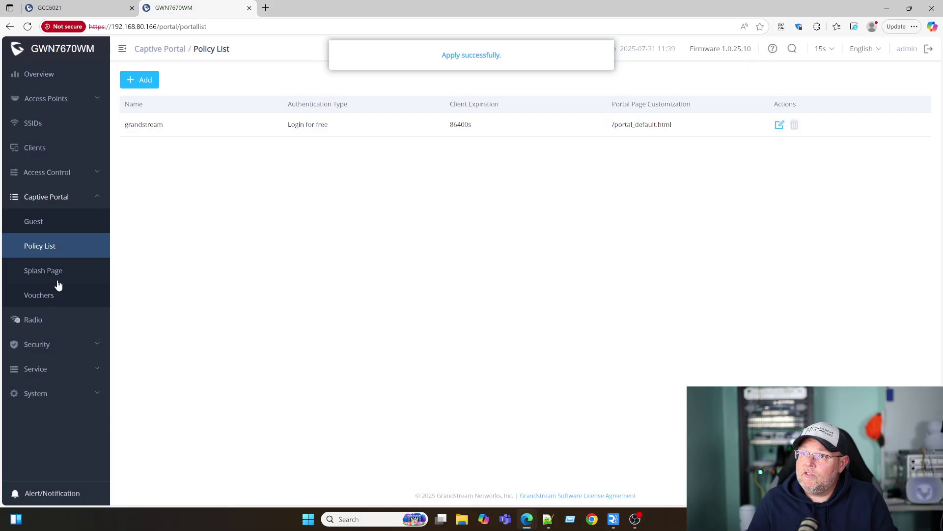
Look through the captive portal's splash page files and folders, its vouchers and its guest list
click(50, 274)
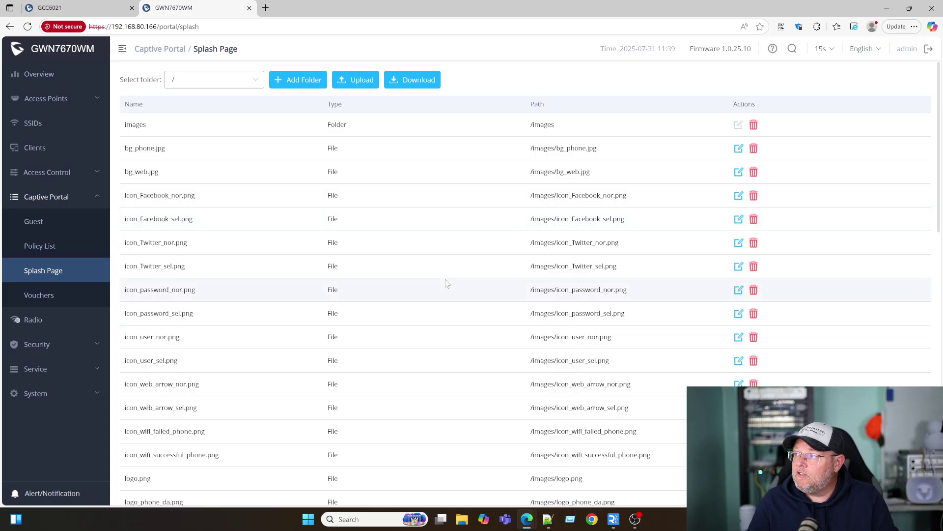
scroll(531, 290, down, 15)
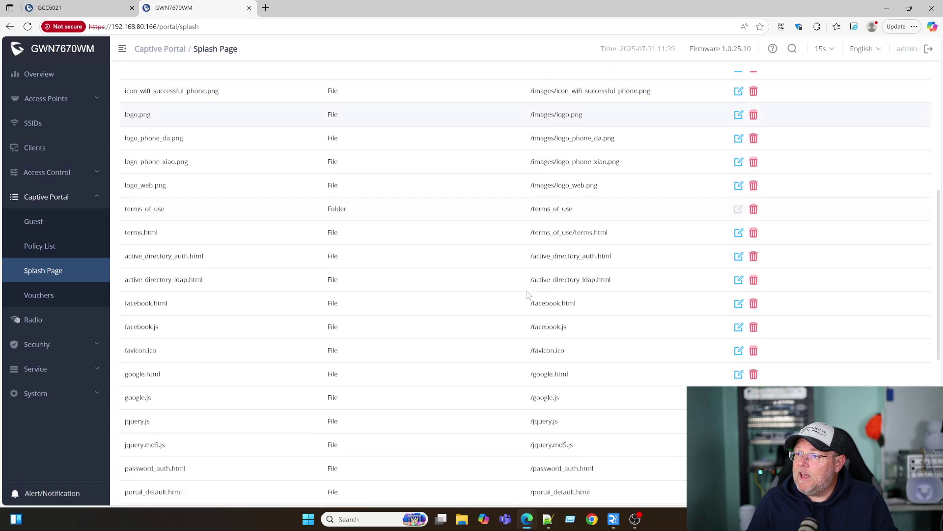
scroll(525, 296, up, 15)
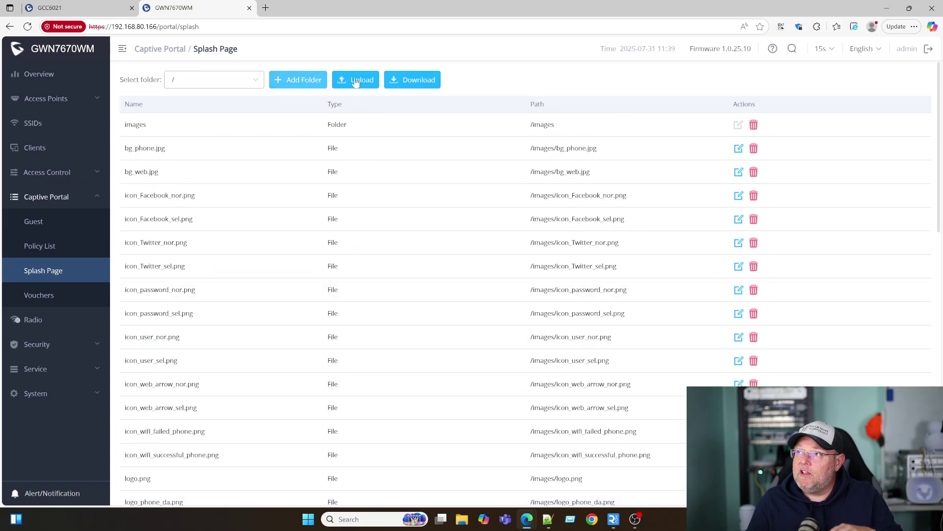
click(257, 83)
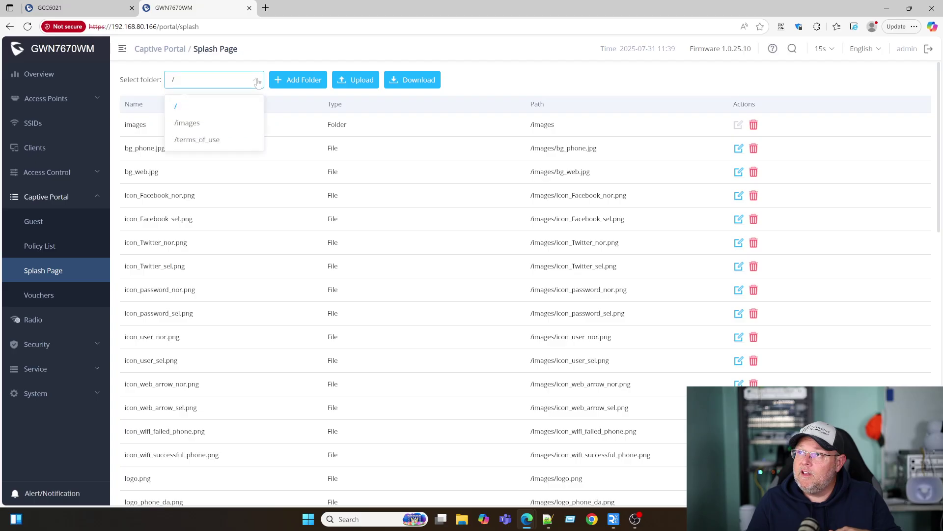
click(488, 77)
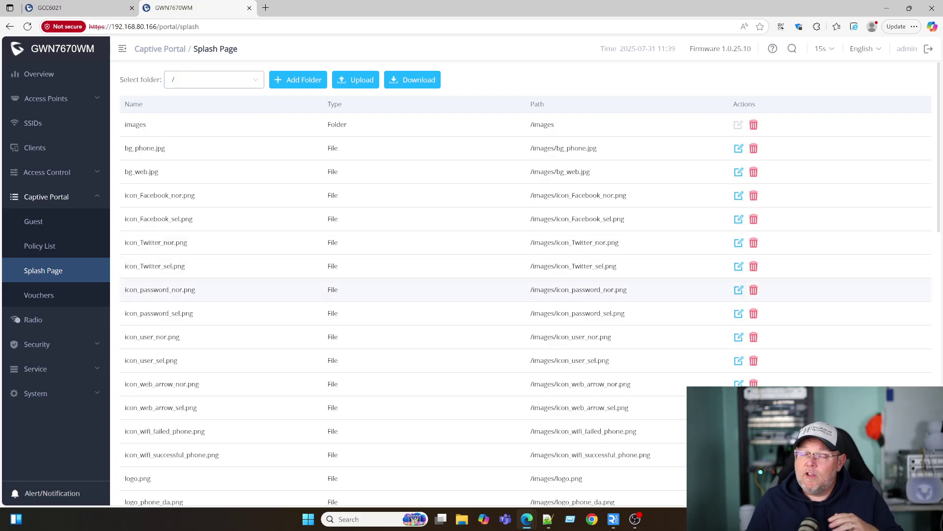
click(54, 296)
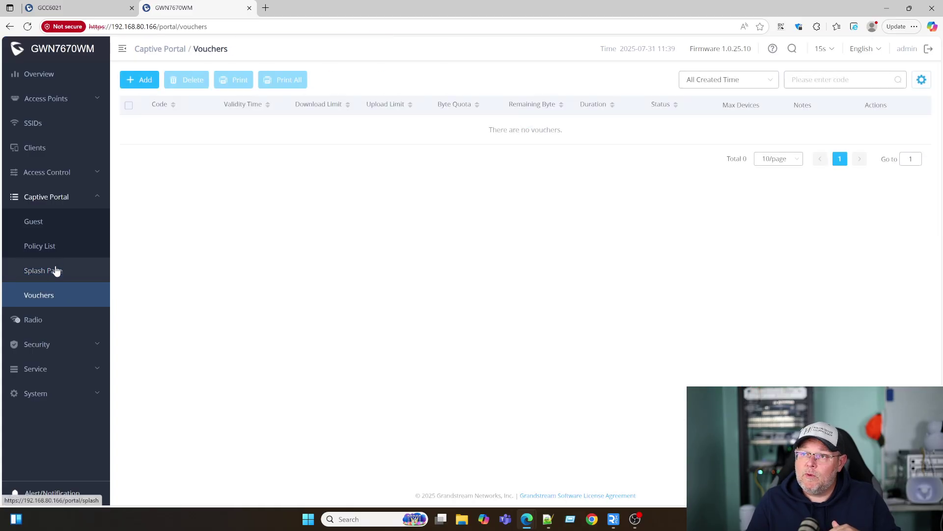
click(55, 231)
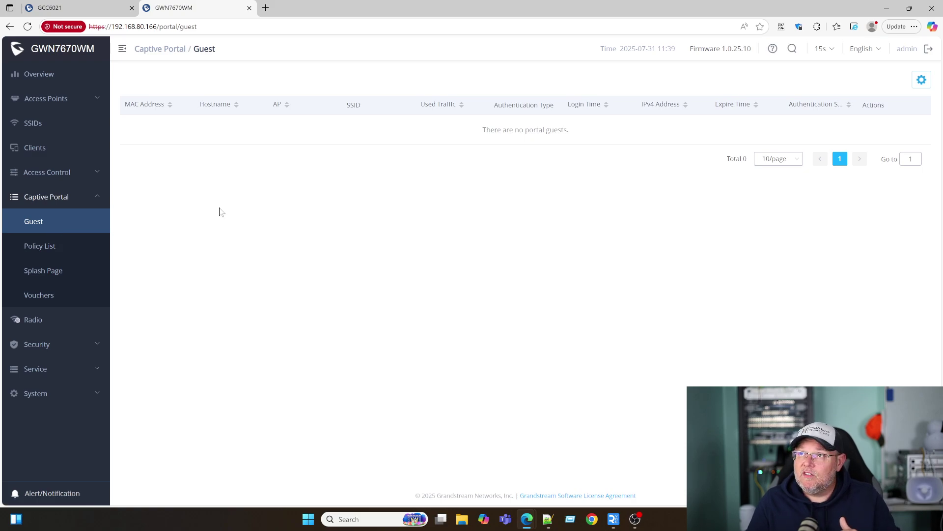
Enable the captive portal on the GWN74C1D0 SSID and select the grandstream policy for it
click(34, 130)
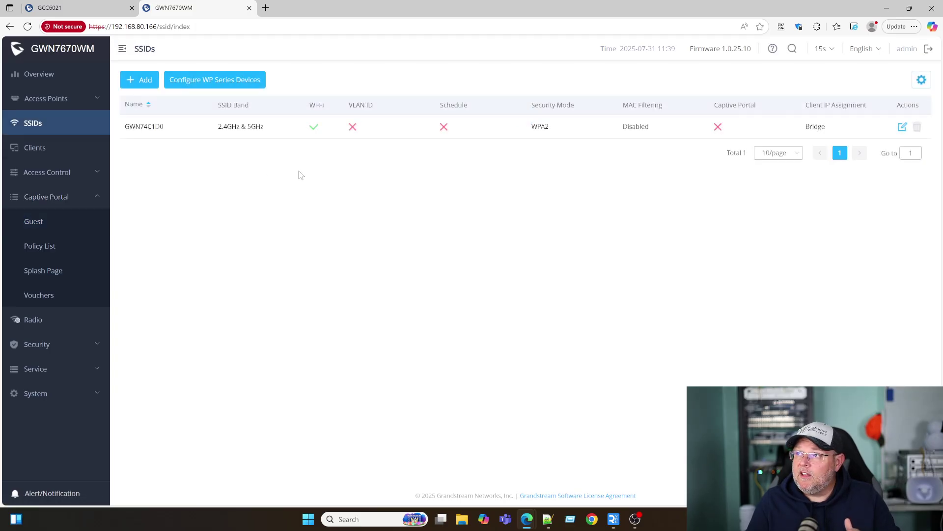
click(902, 127)
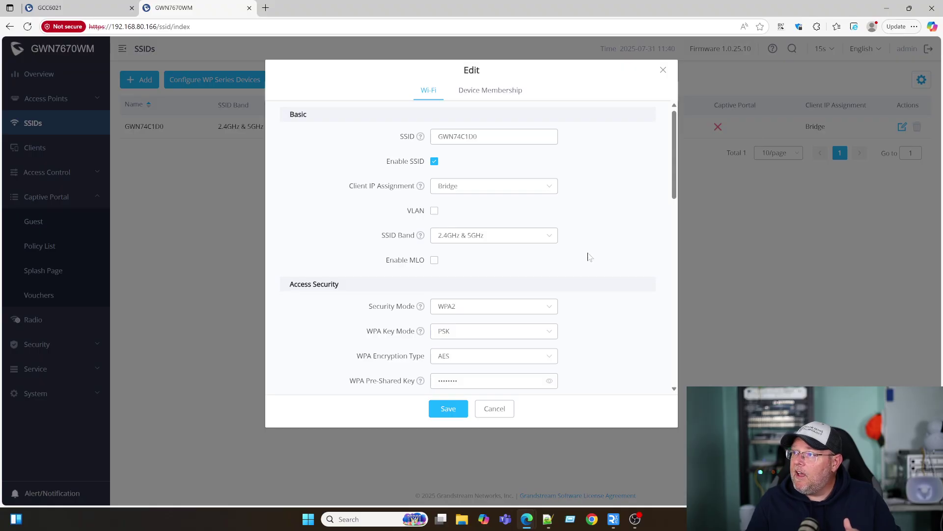
scroll(589, 257, down, 3)
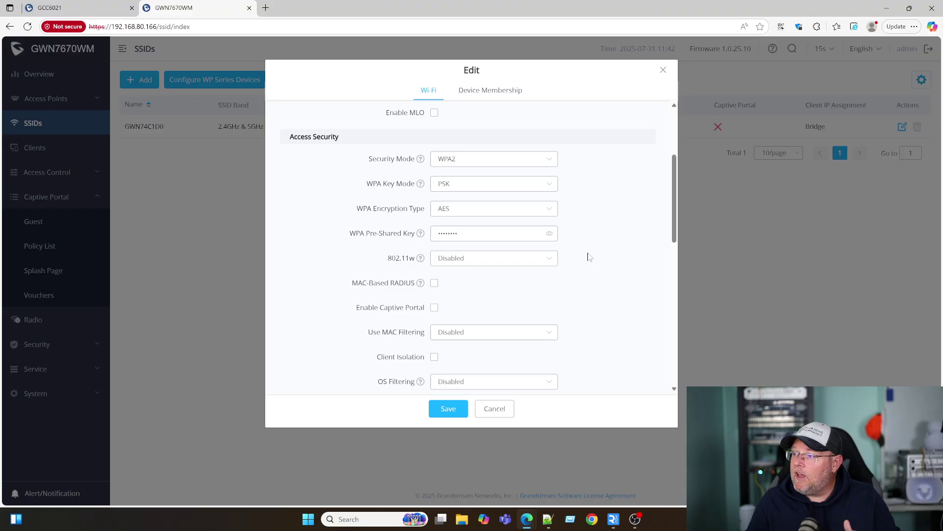
scroll(589, 256, down, 1)
click(434, 258)
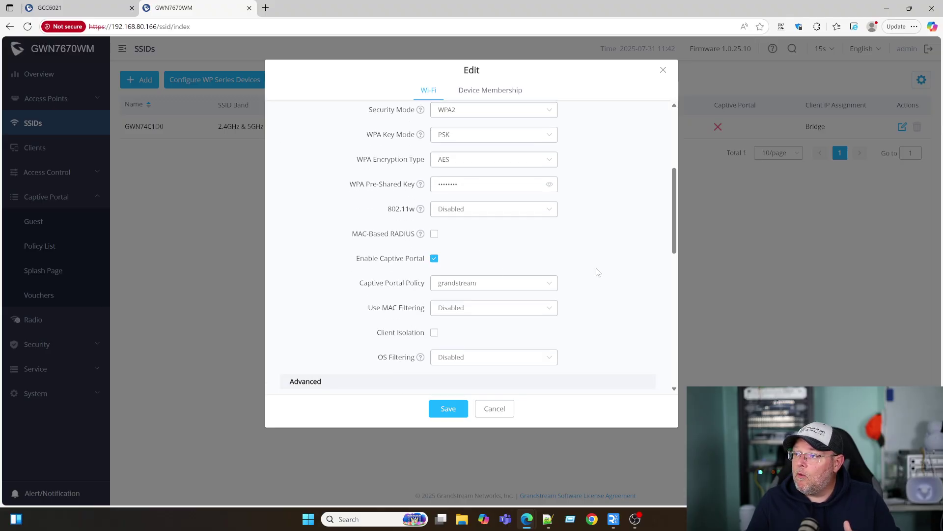
scroll(597, 271, down, 1)
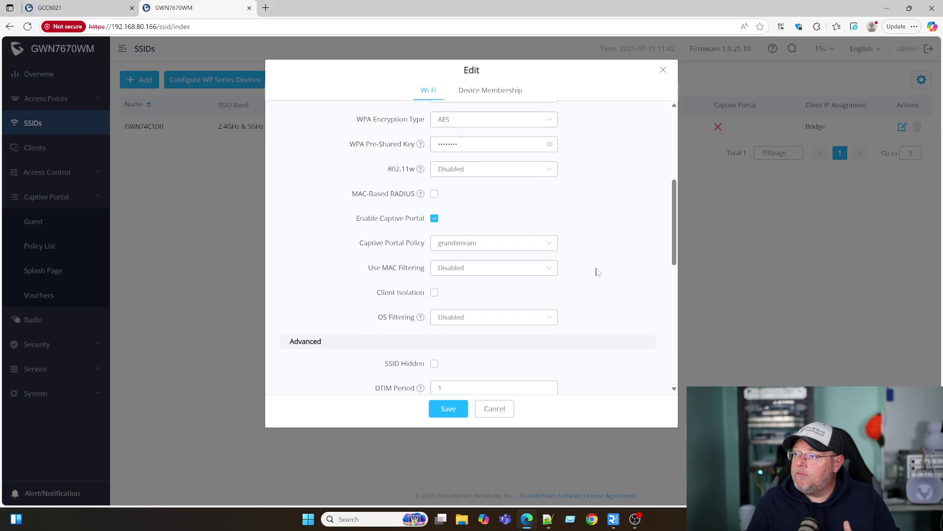
click(470, 240)
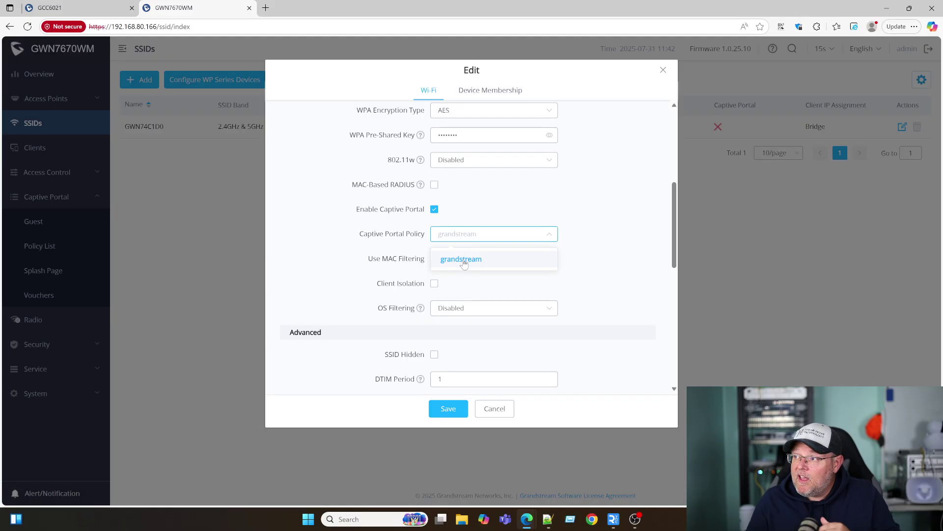
click(464, 264)
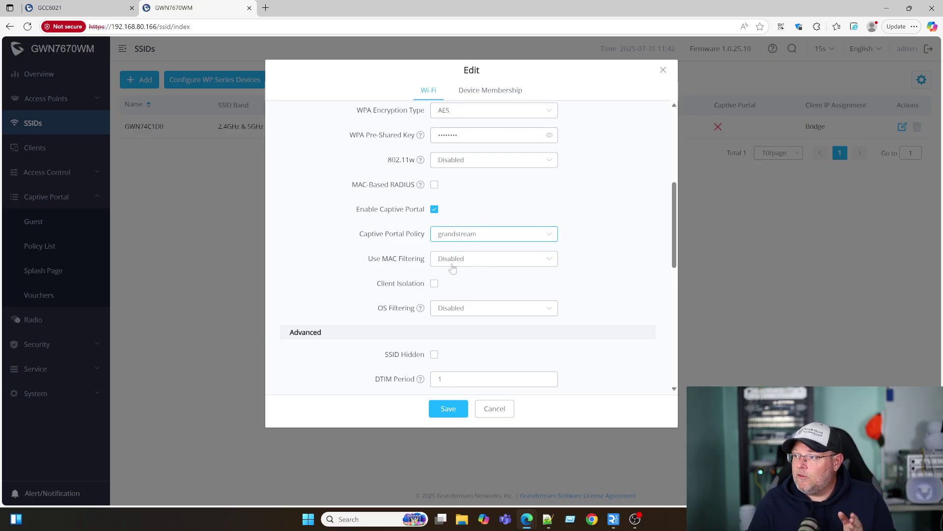
Check the SSID's OS filtering and remaining Wi-Fi settings, and save and apply the SSID changes
scroll(491, 282, down, 3)
scroll(491, 283, up, 2)
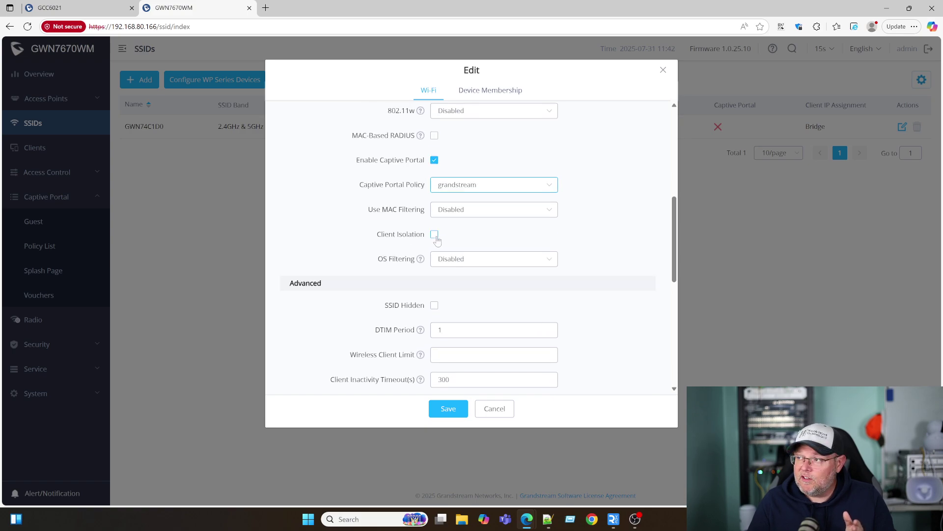
click(467, 267)
click(591, 254)
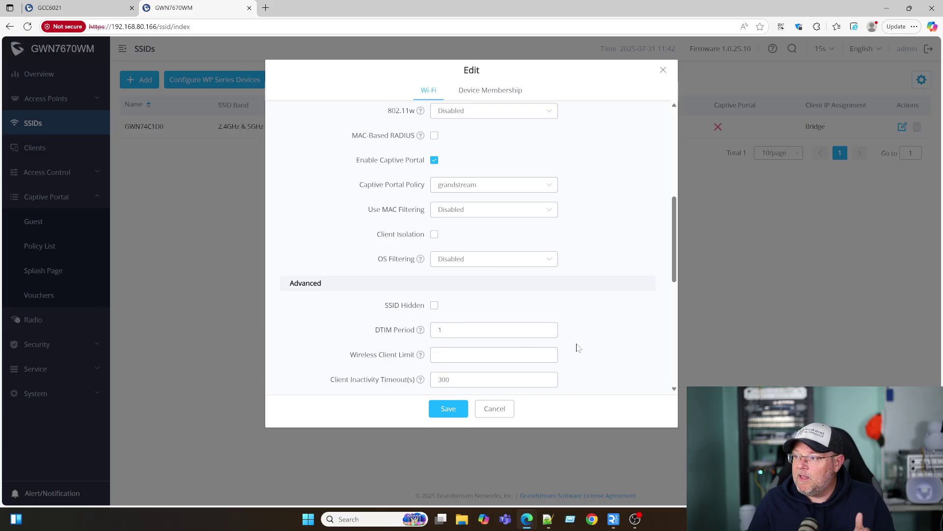
scroll(576, 348, down, 8)
scroll(573, 348, up, 15)
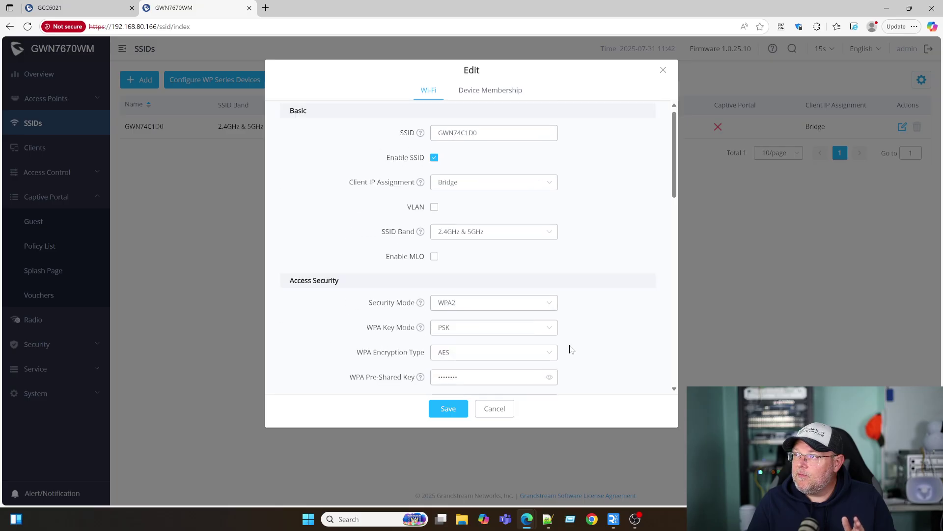
click(456, 411)
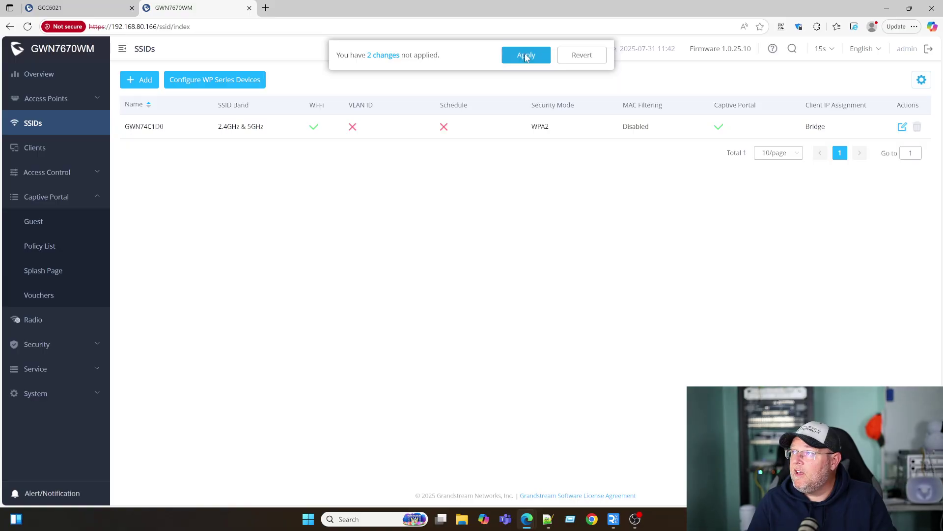
click(525, 55)
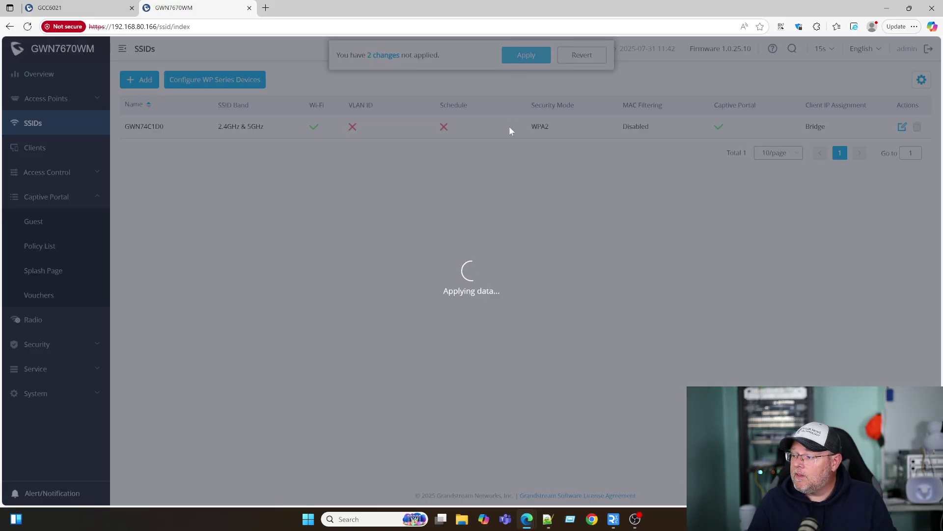
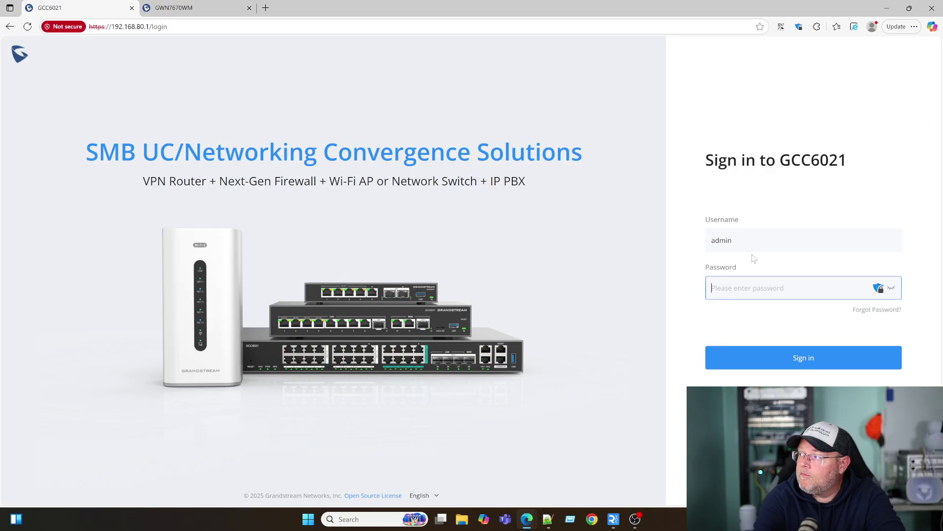
Sign in to the GCC6021 as admin by entering the account password
text(•)
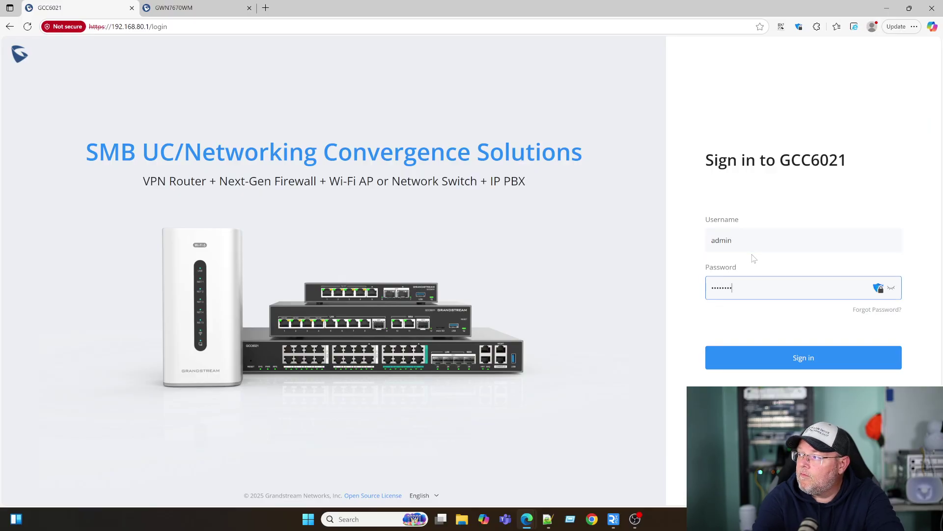
text(•••••••)
key(Return)
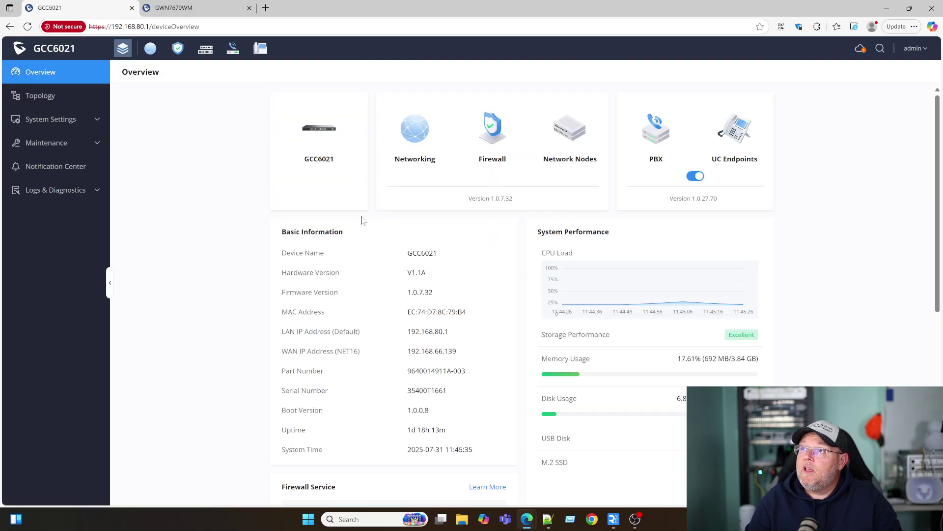
Open the captive portal policies under Network Nodes and start adding a policy
click(206, 52)
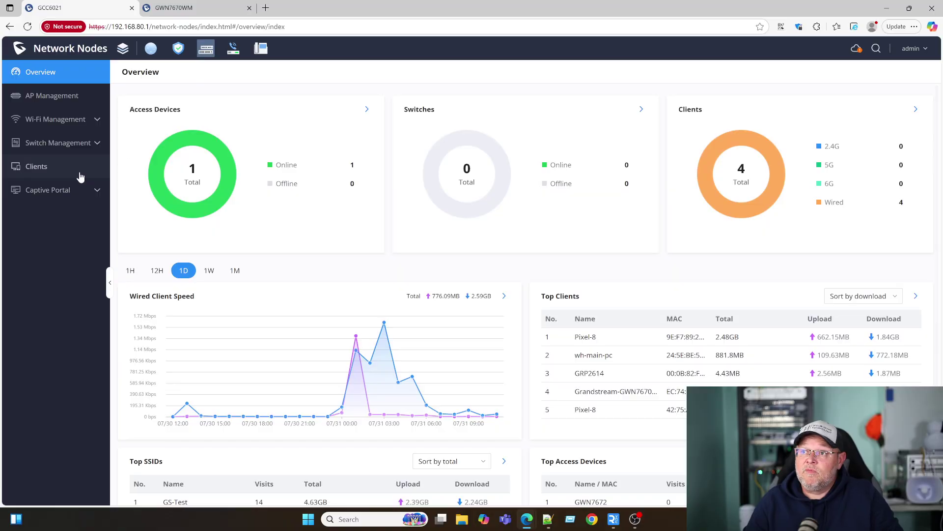
click(61, 188)
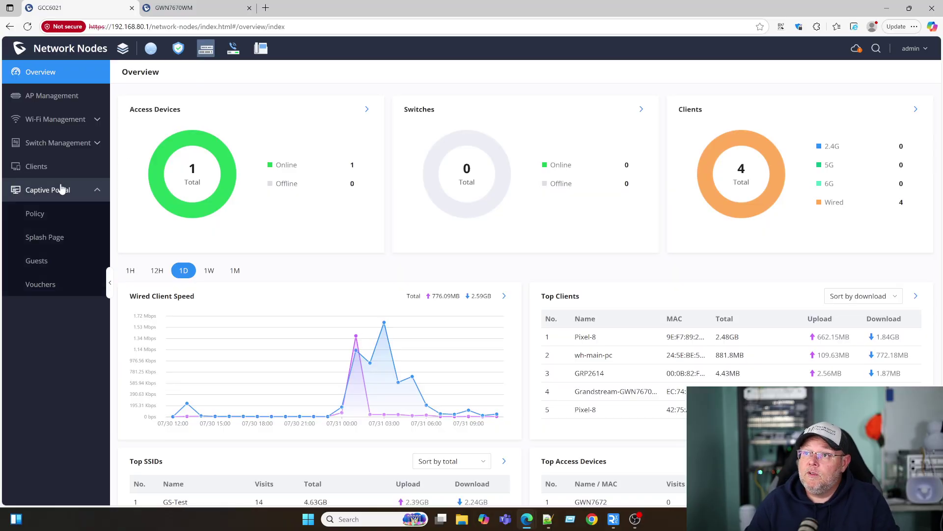
click(54, 215)
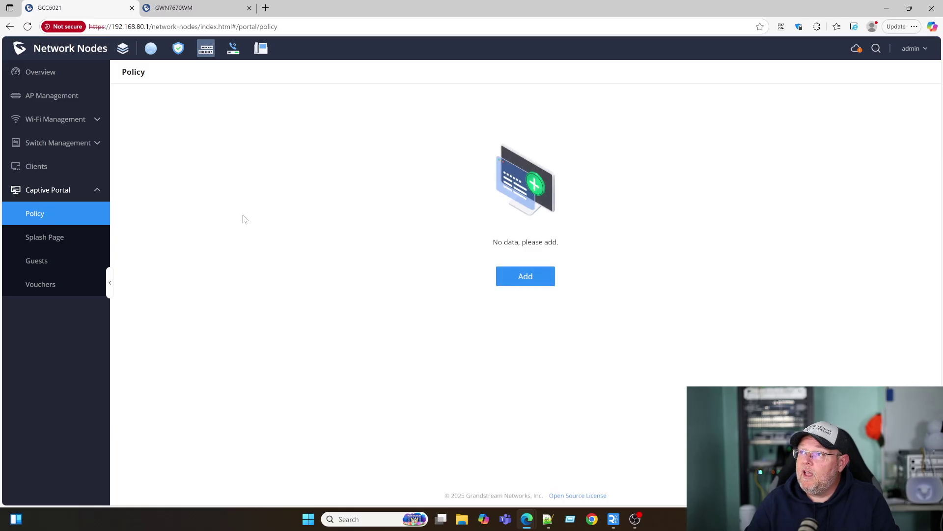
click(515, 280)
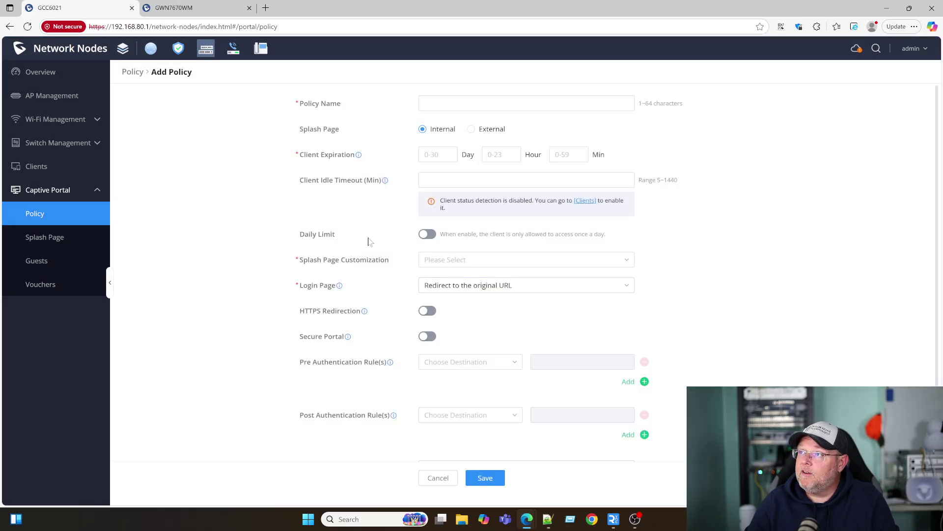
Name the policy Test and set its client expiration to 7 days and client idle timeout to 1440 minutes
click(443, 104)
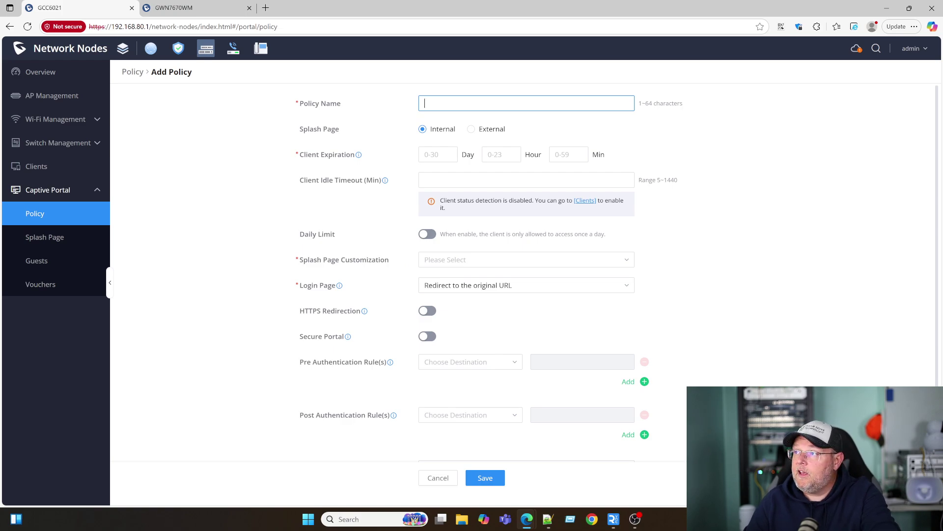
text(Test)
key(Tab)
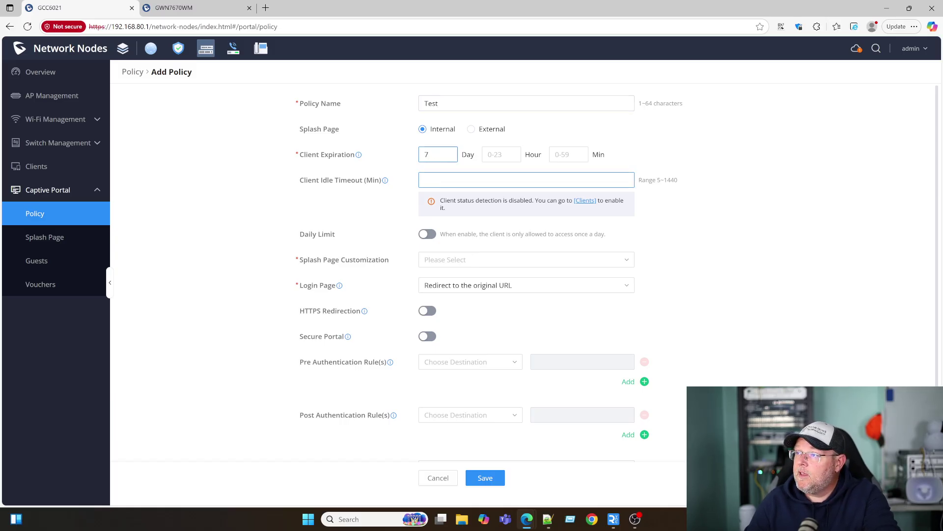
click(456, 180)
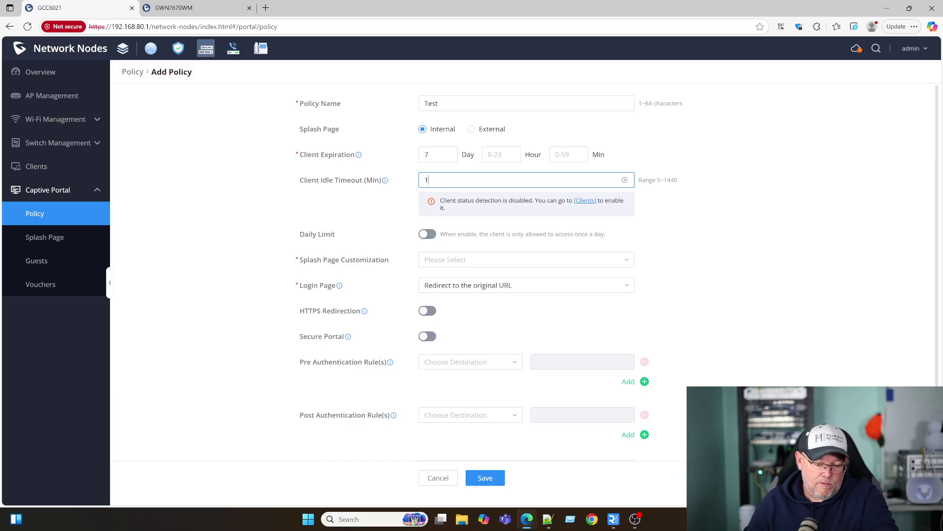
text(1440)
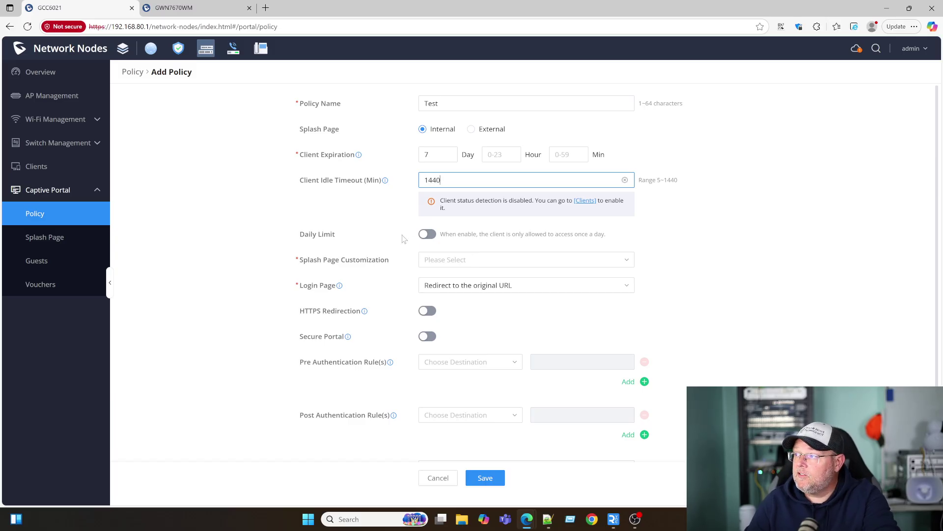
scroll(401, 240, down, 1)
click(429, 197)
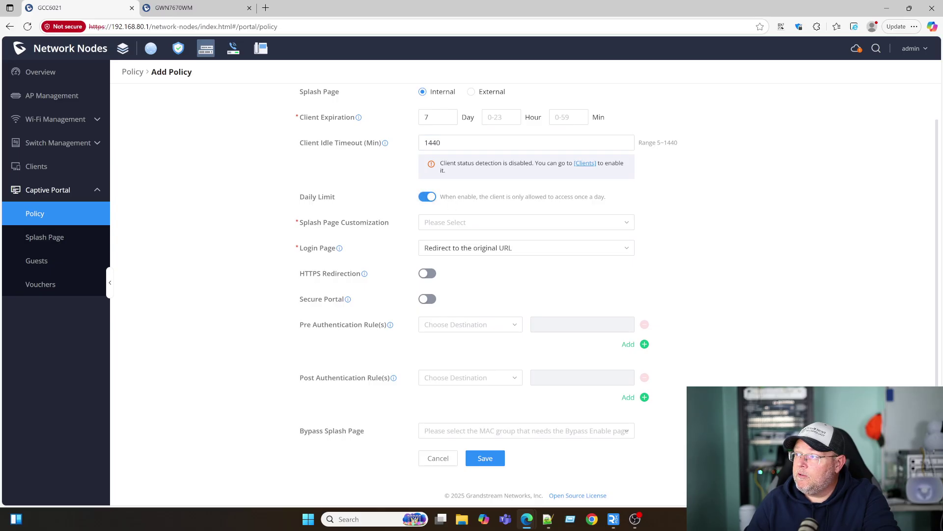
click(427, 197)
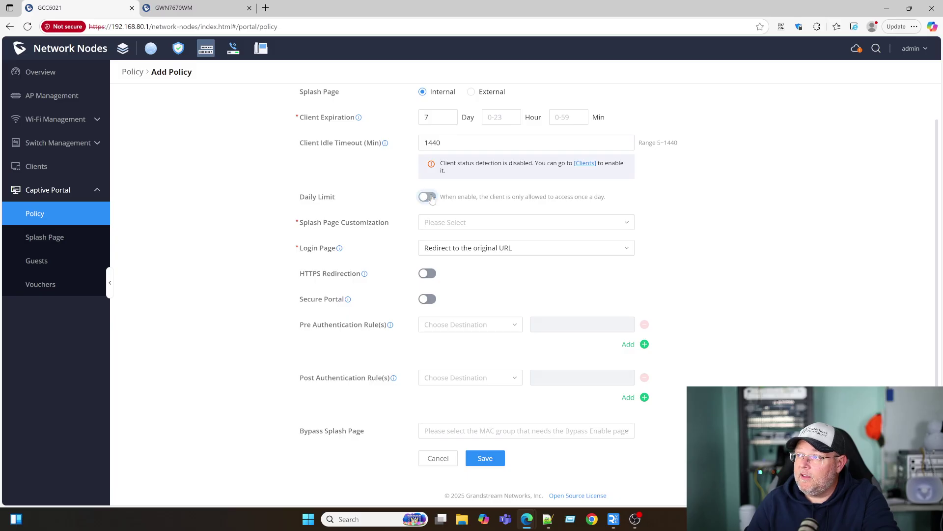
click(469, 222)
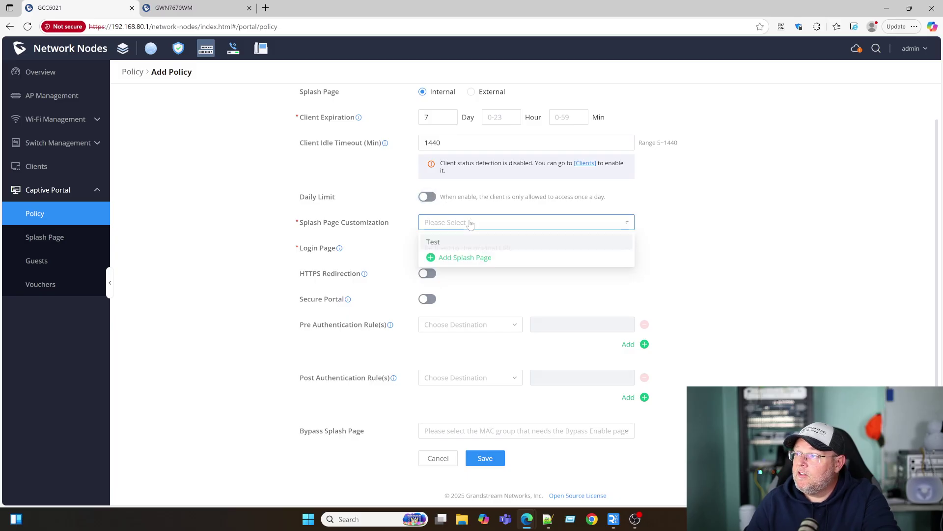
click(457, 261)
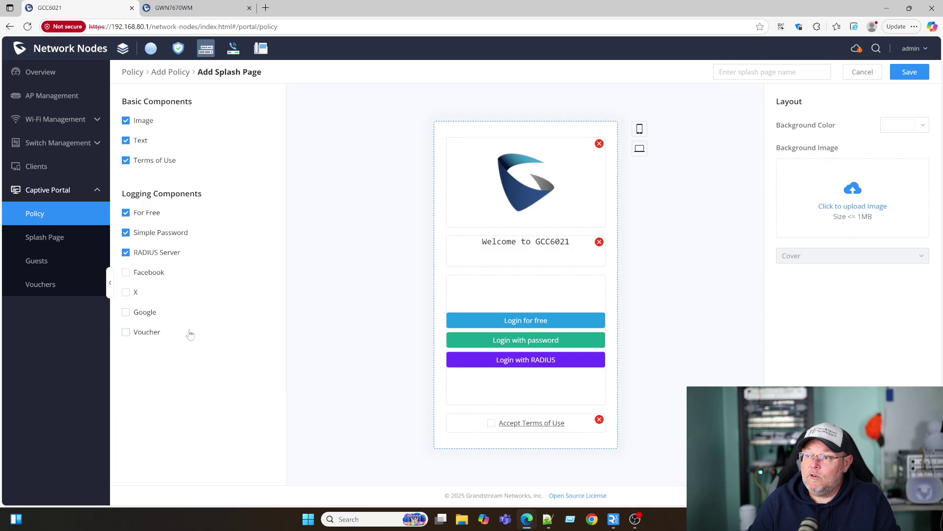
click(168, 254)
click(169, 240)
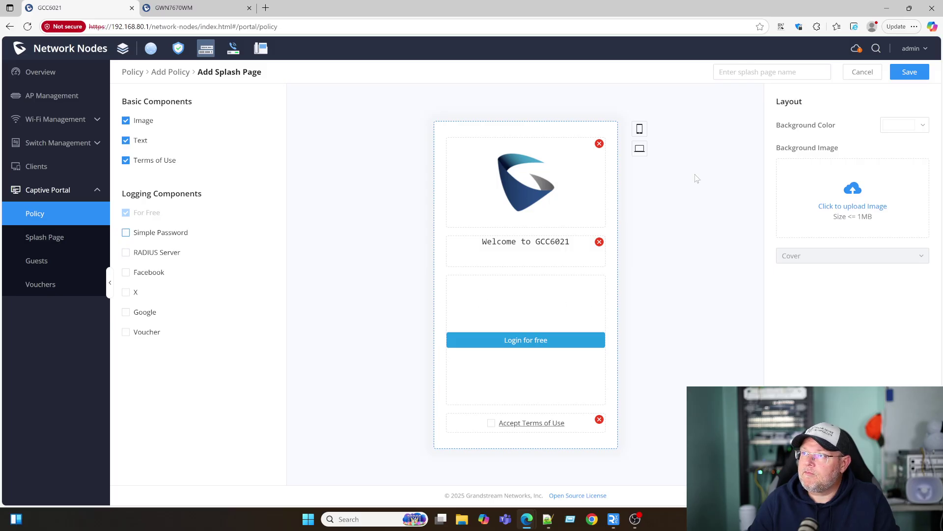
click(863, 72)
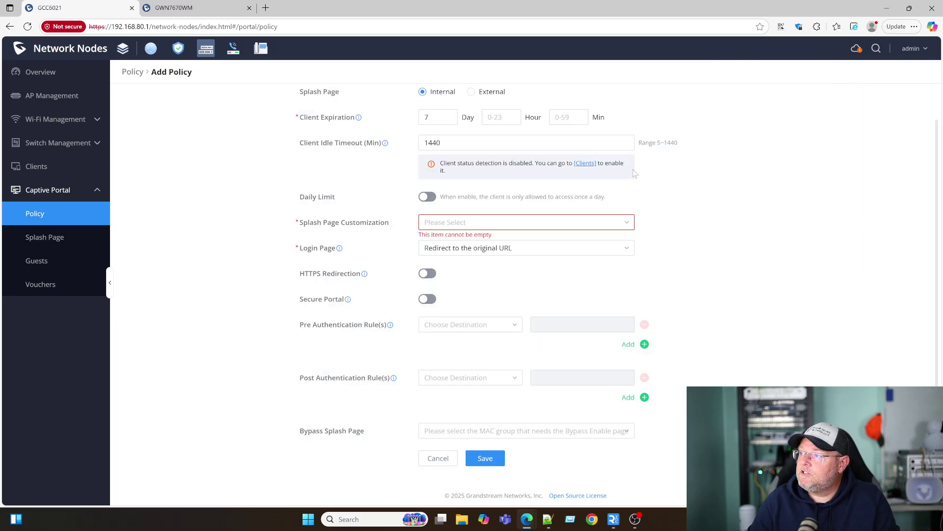
click(585, 223)
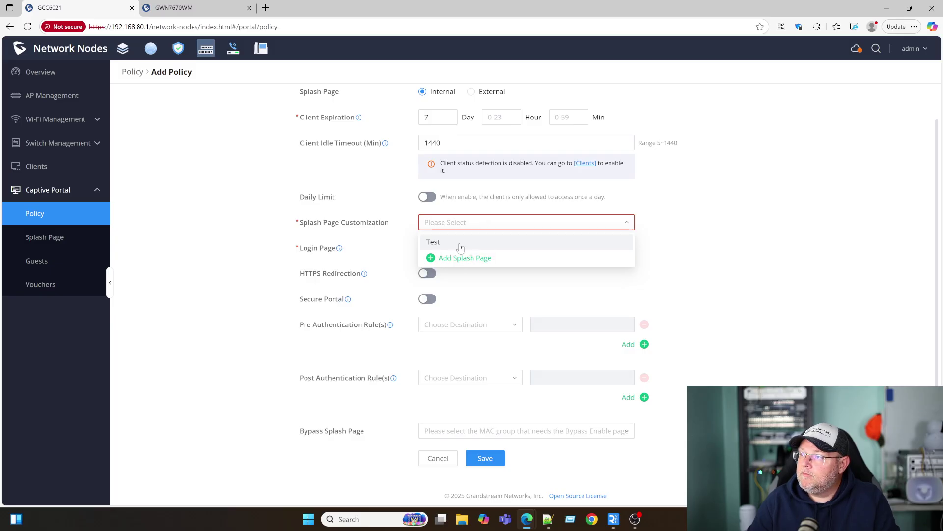
Edit the Test splash page to offer only the For Free login, removing Simple Password and Voucher, and save it
click(44, 238)
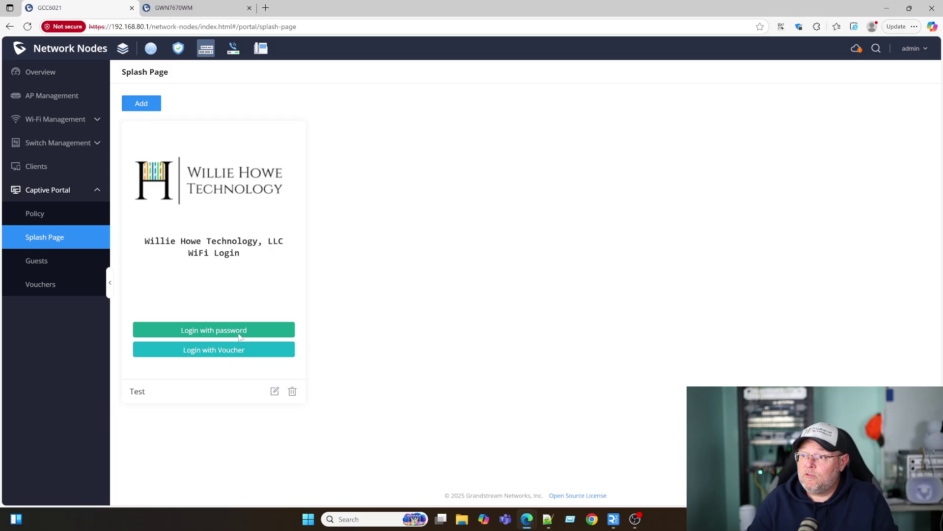
click(275, 391)
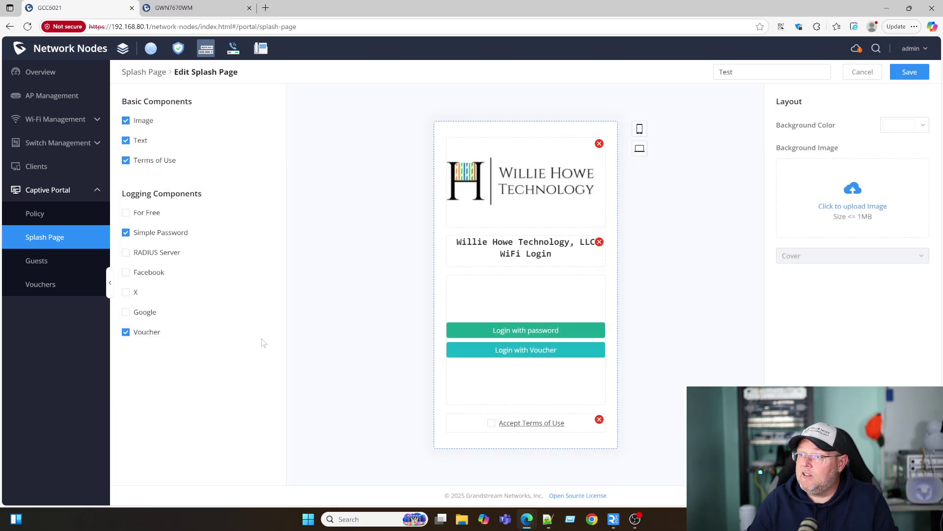
click(150, 213)
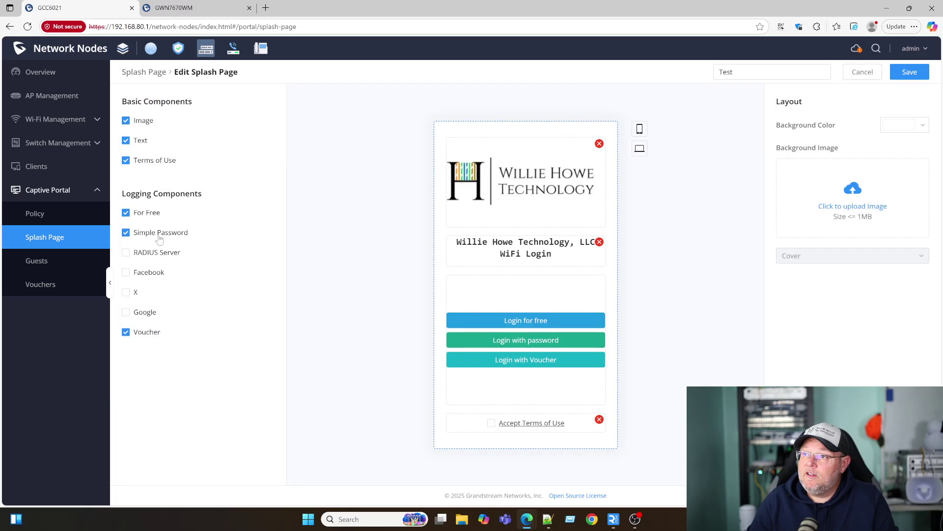
click(158, 236)
click(156, 332)
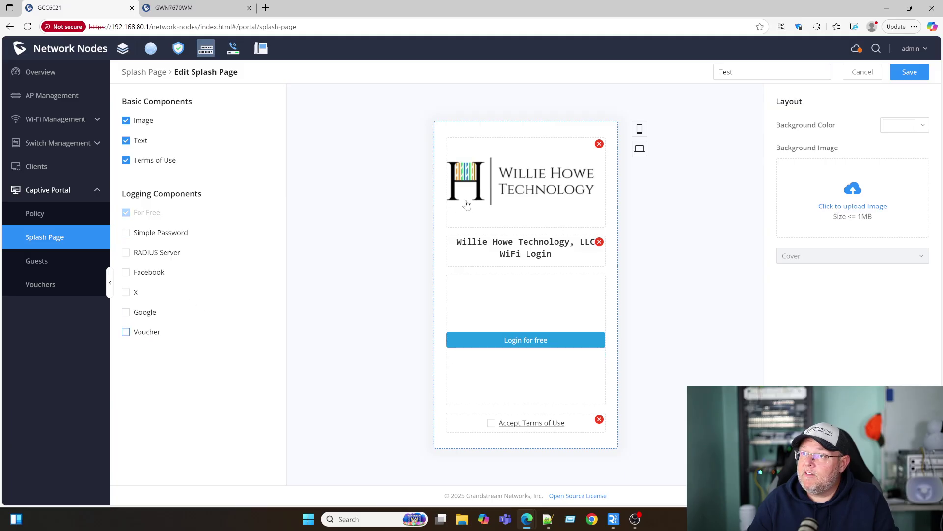
click(908, 73)
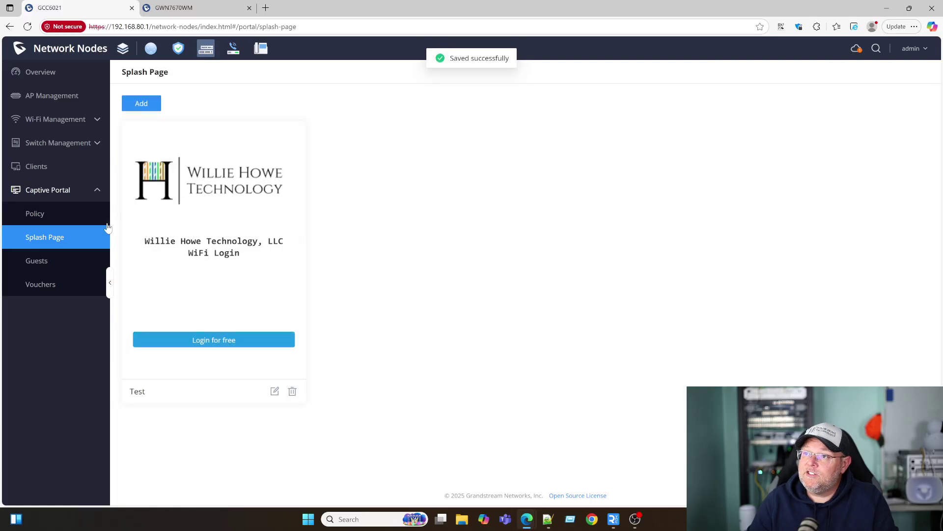
Add a captive portal policy named Test with a client expiration of 7 days and a client idle timeout of 1440 minutes
click(46, 221)
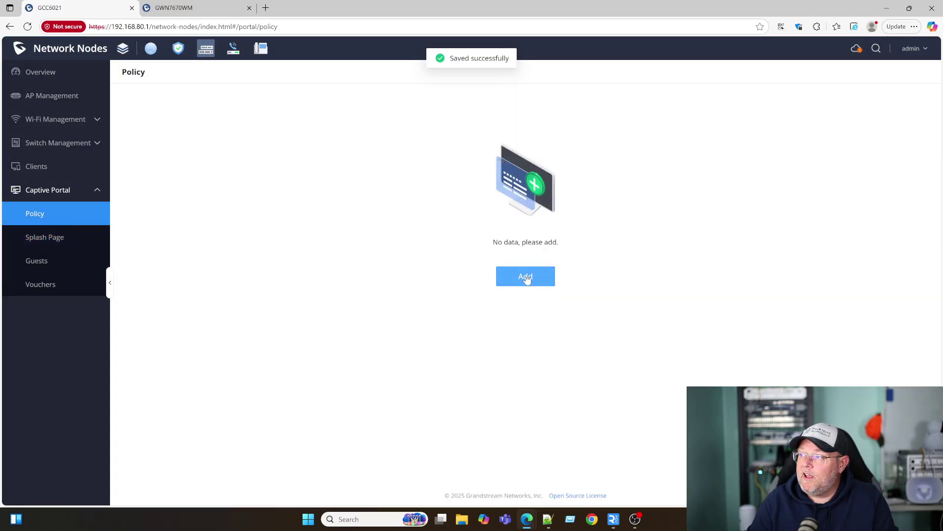
click(526, 274)
click(471, 104)
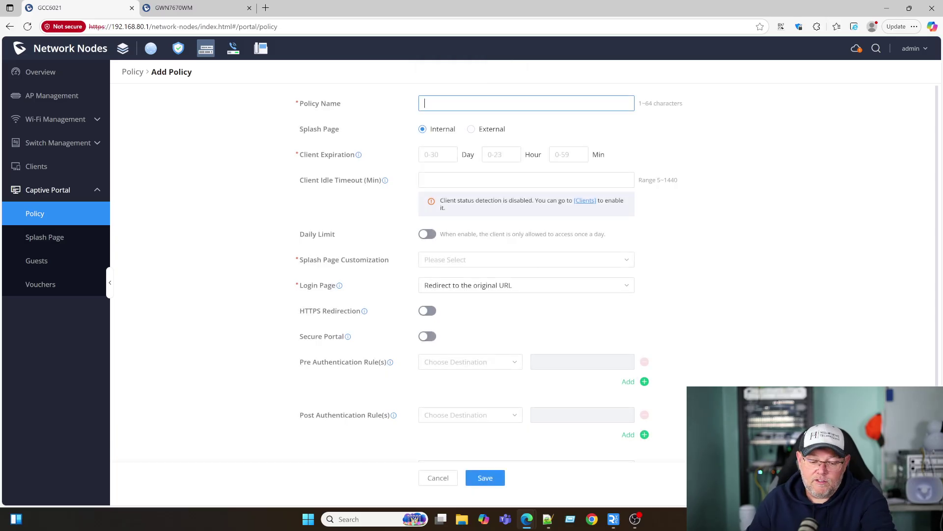
text(Test)
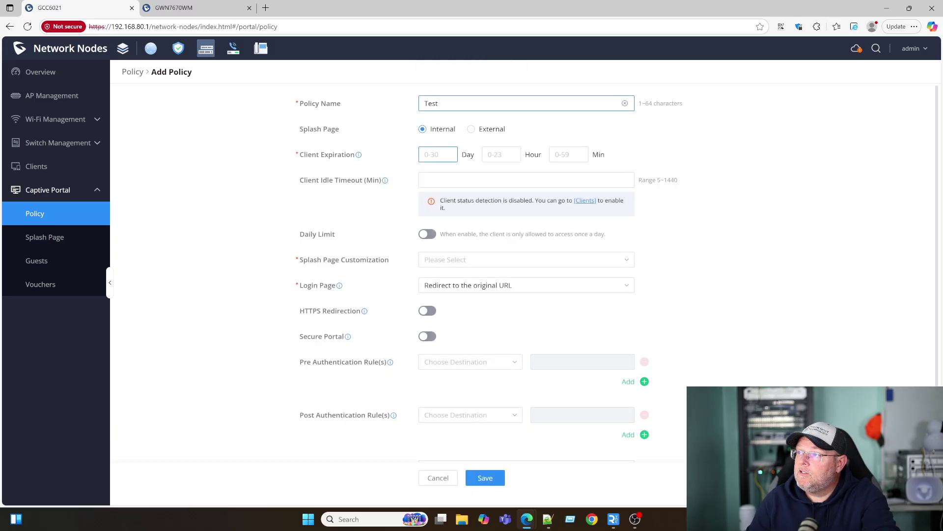
click(437, 154)
text(3)
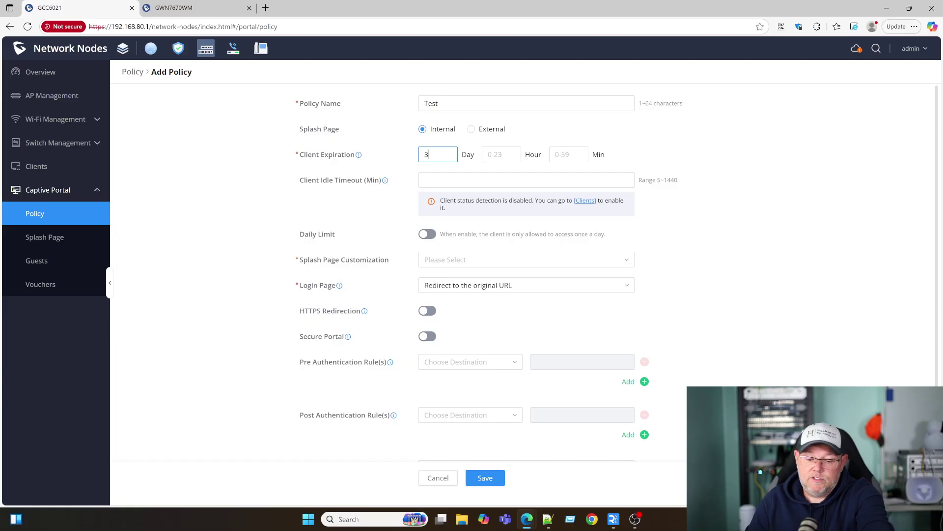
key(BackSpace)
text(7)
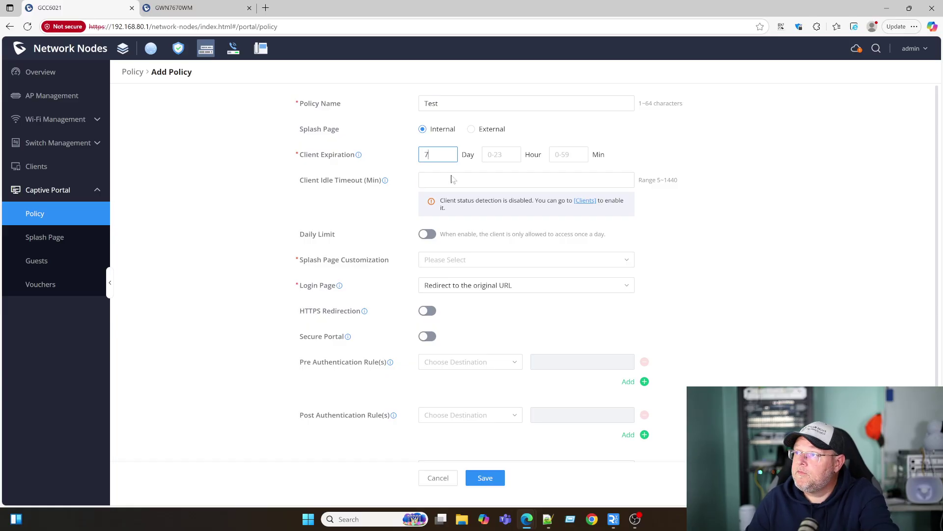
click(452, 180)
text(1)
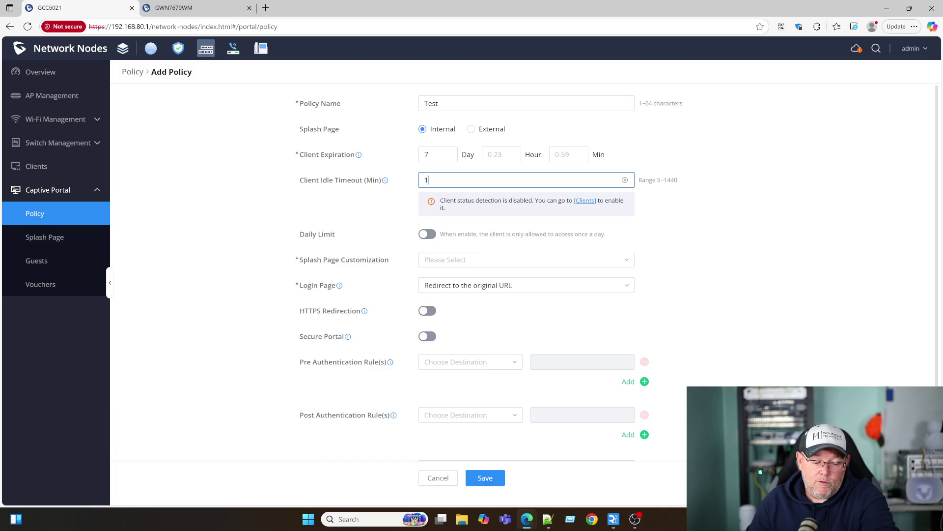
text(440)
Assign the Test splash page to the policy and keep the login page set to Redirect to the original URL
click(463, 260)
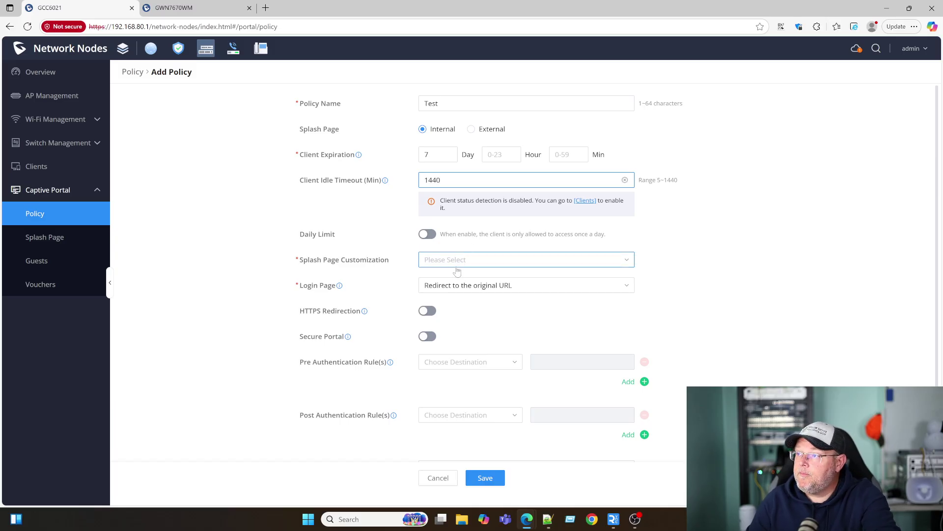
click(458, 279)
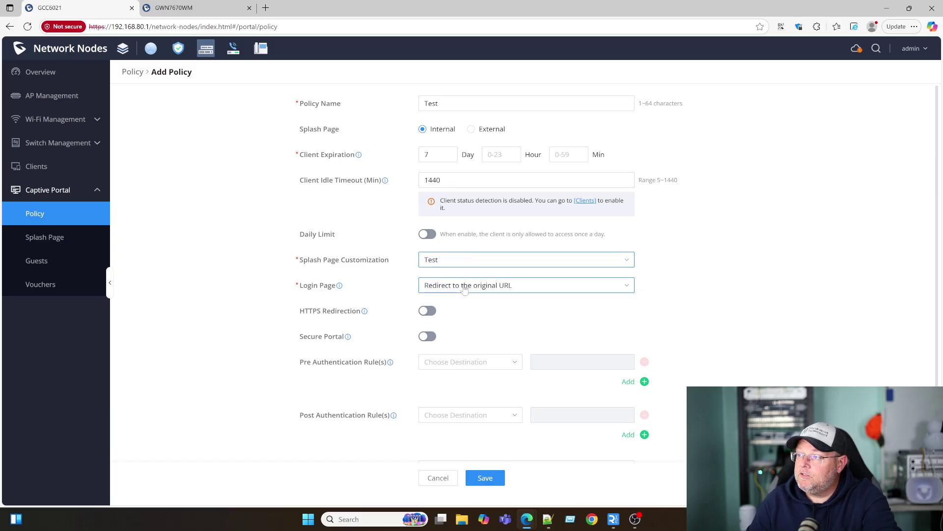
click(487, 287)
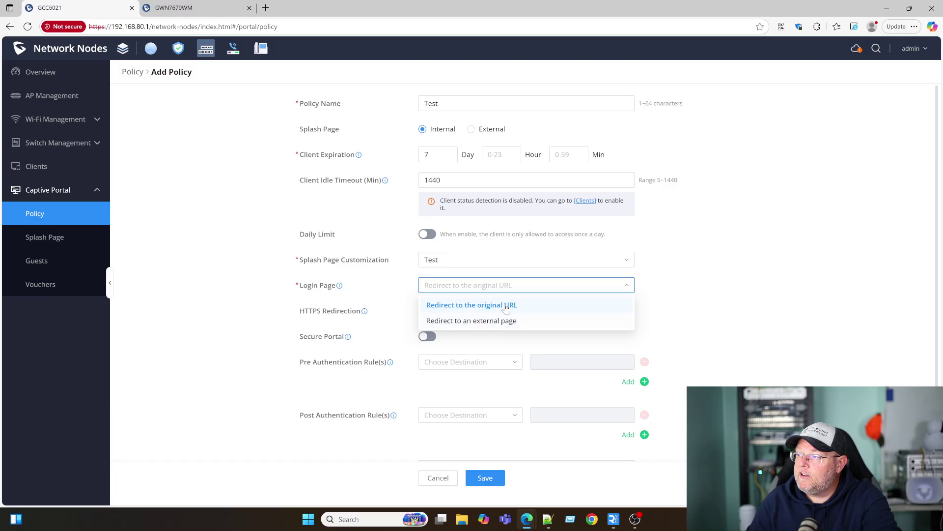
click(494, 306)
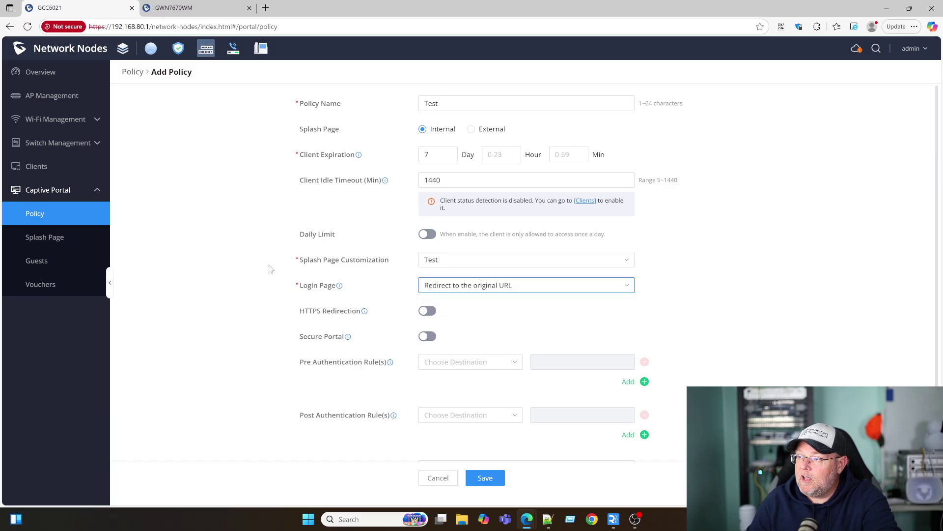
Enable HTTPS redirection and the secure portal for the policy, check the pre-authentication destination types, and save the policy
scroll(259, 267, down, 1)
click(427, 274)
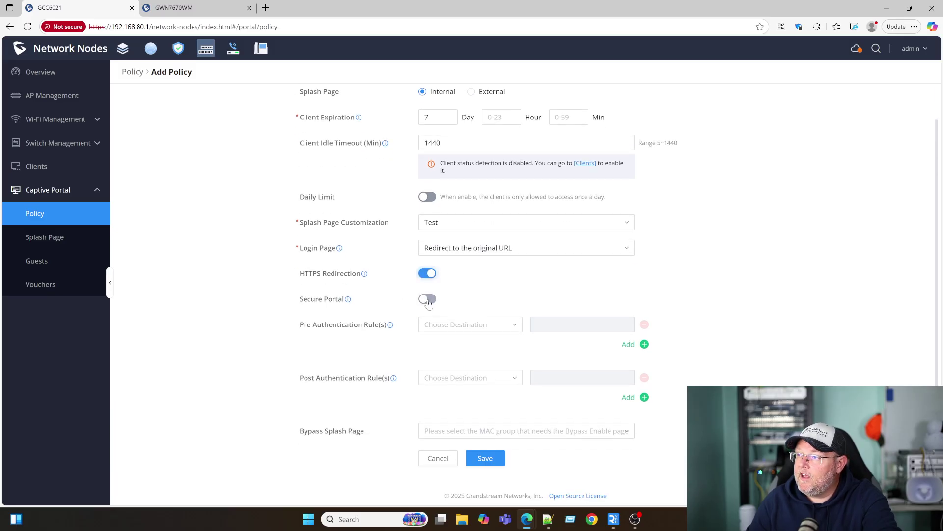
click(428, 301)
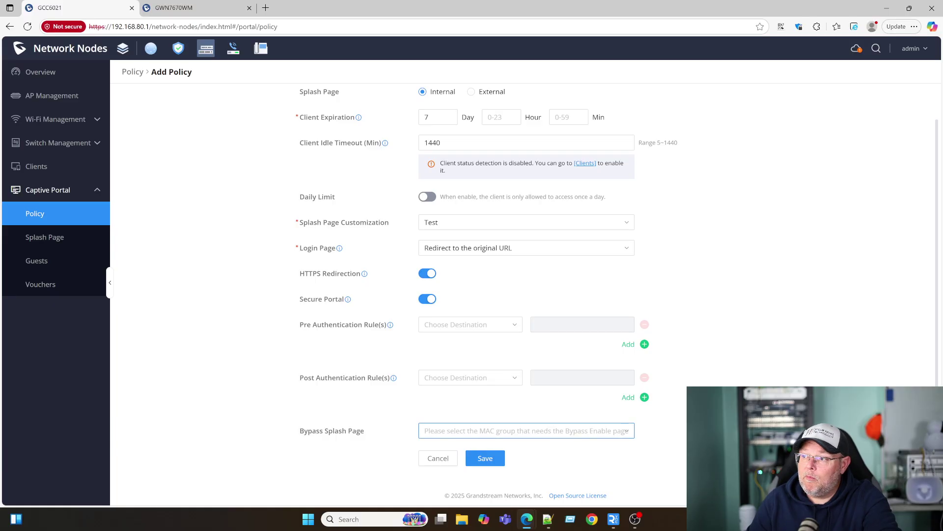
click(491, 330)
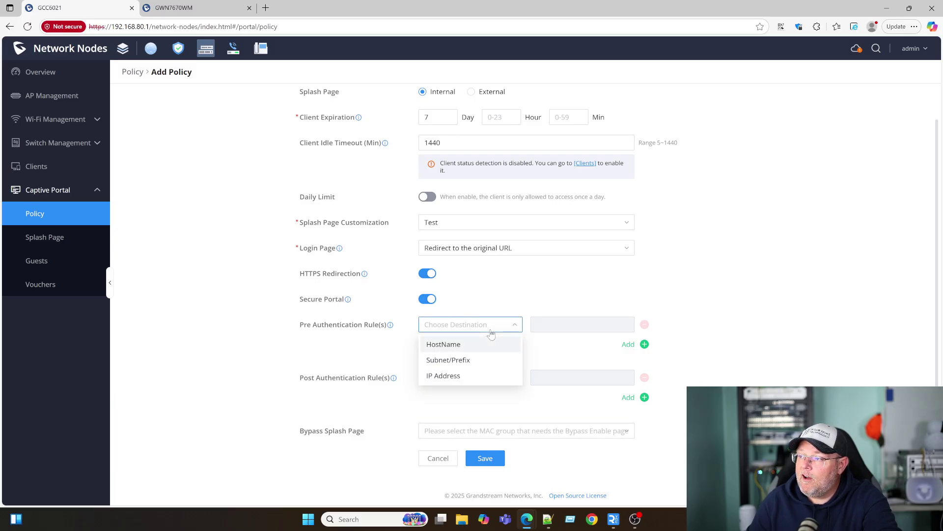
click(490, 329)
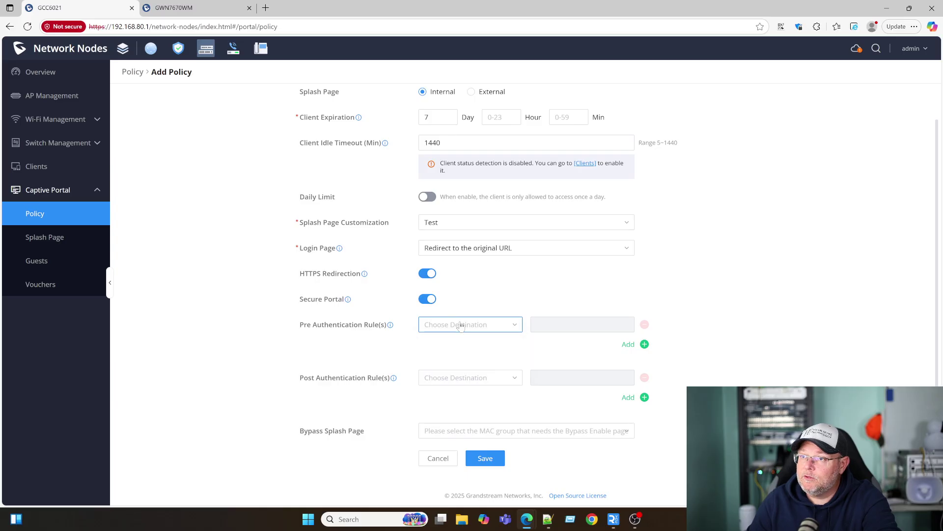
click(486, 459)
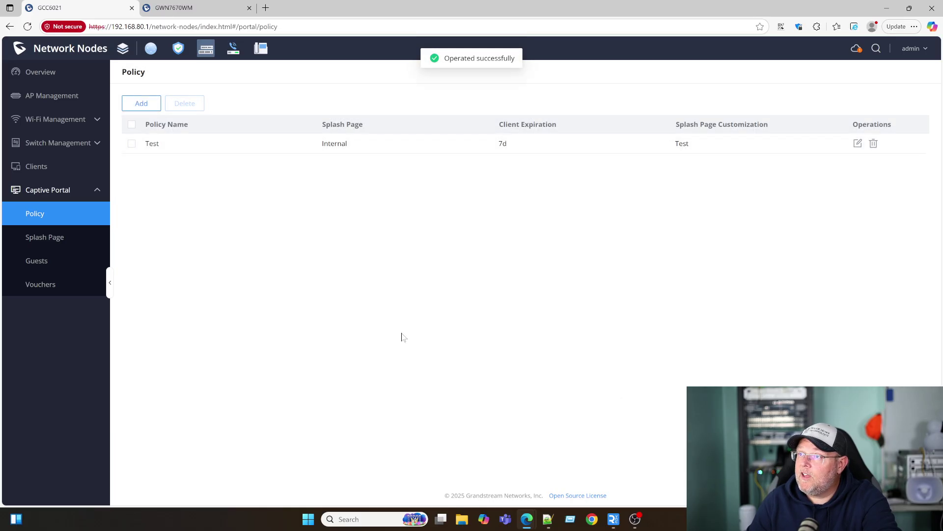
click(48, 287)
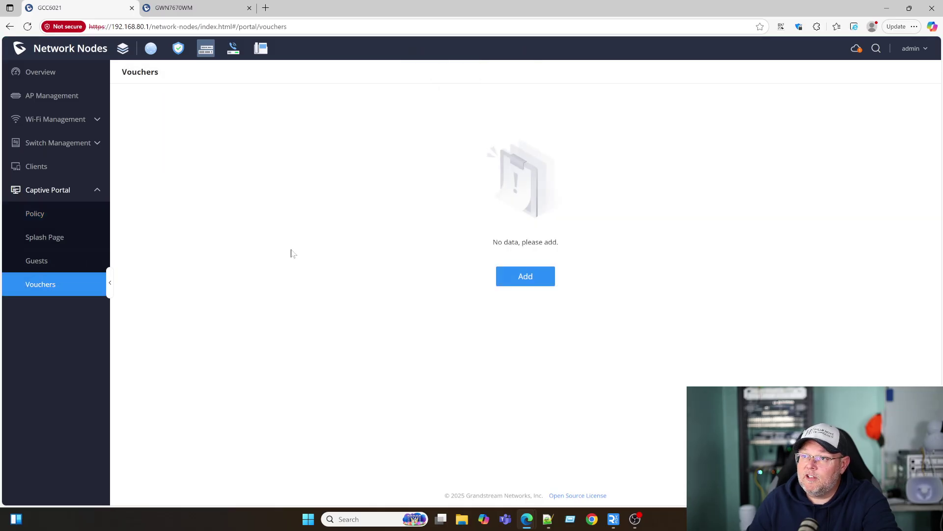
click(53, 264)
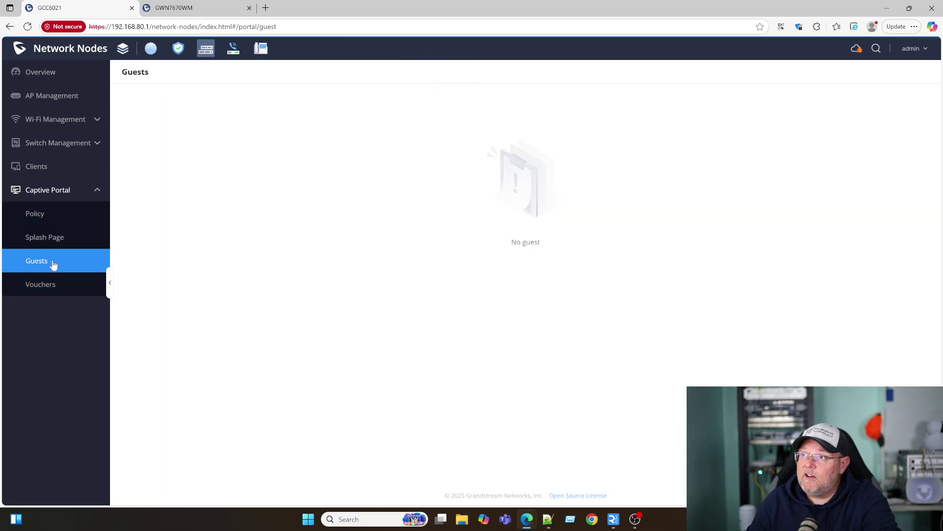
click(54, 219)
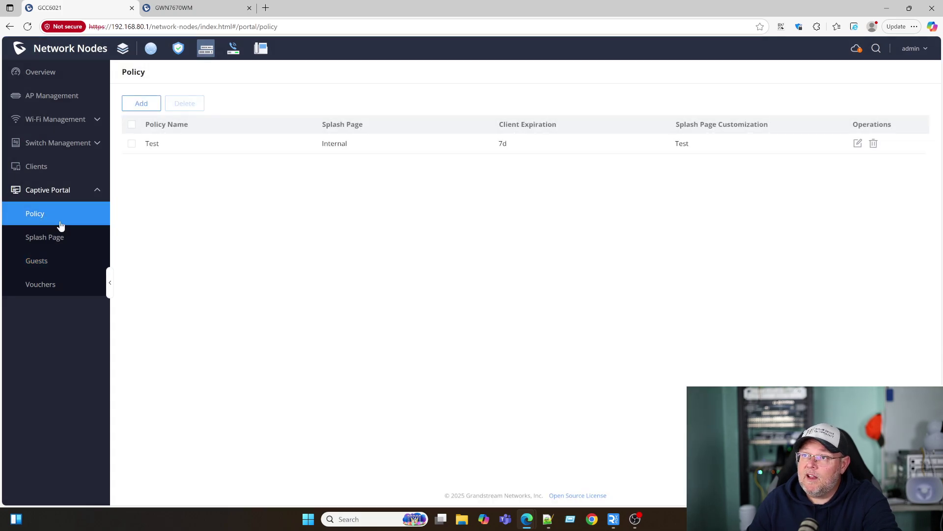
Enable the captive portal on the GS-Test SSID with the Test policy and save the SSID
click(71, 120)
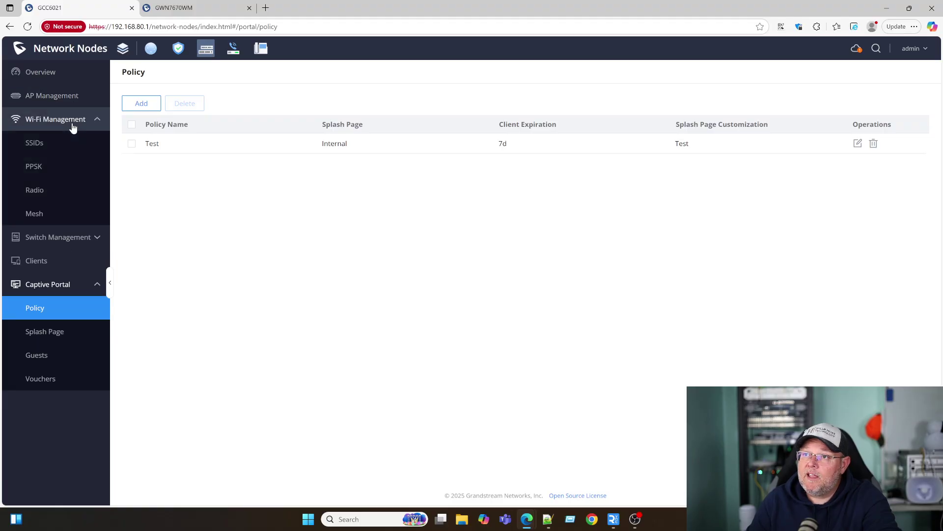
click(46, 143)
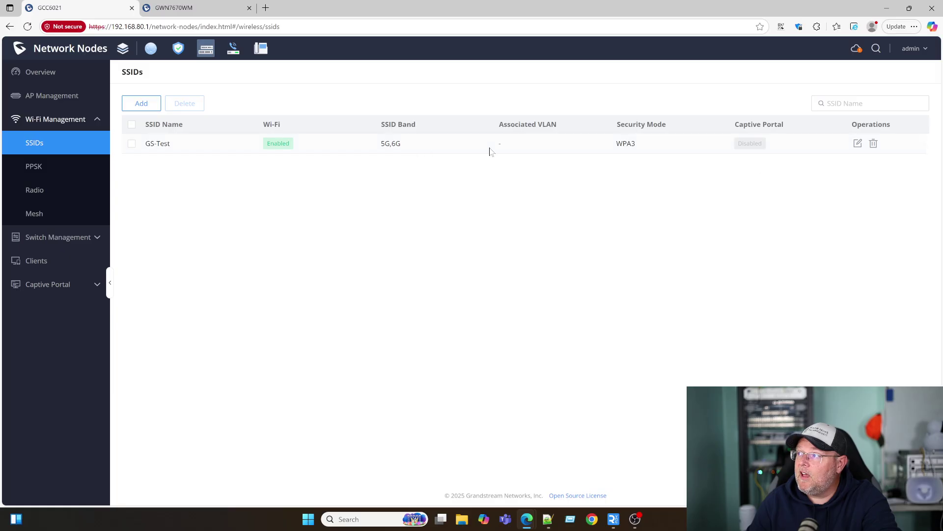
click(857, 144)
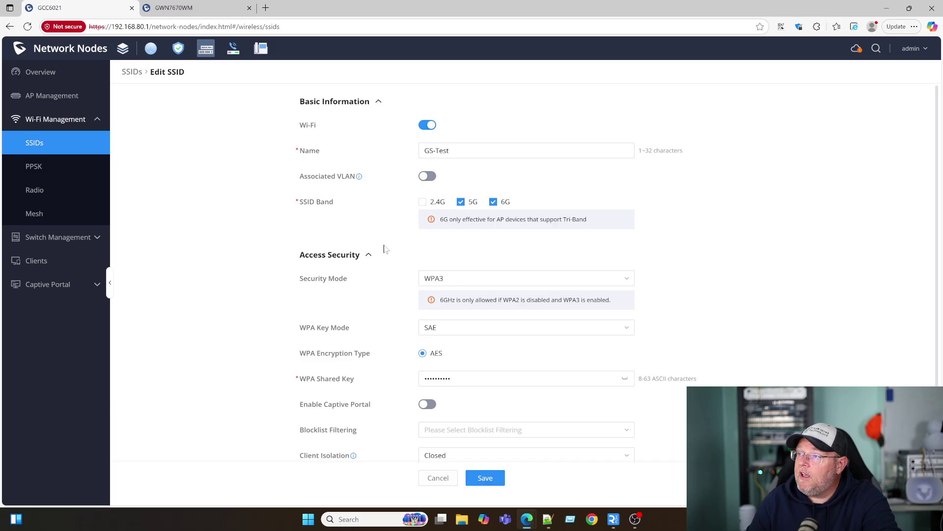
scroll(385, 249, down, 2)
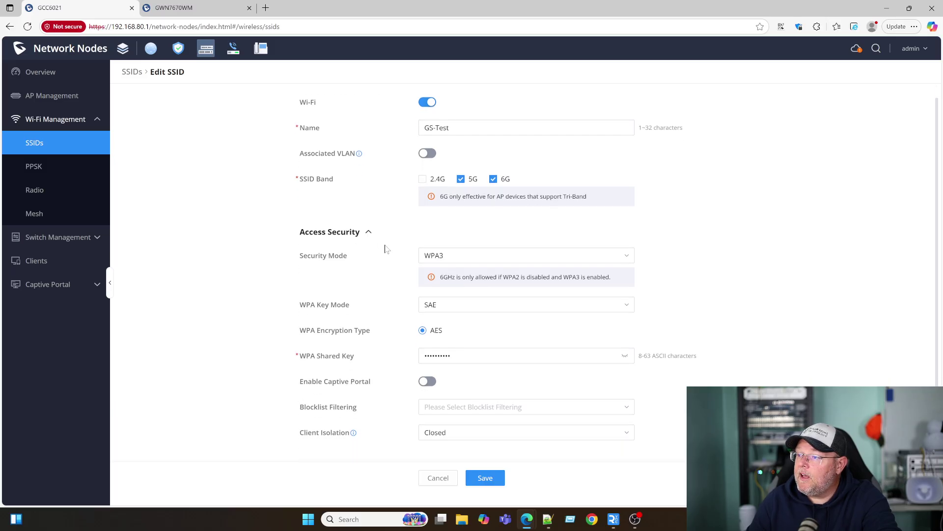
click(428, 317)
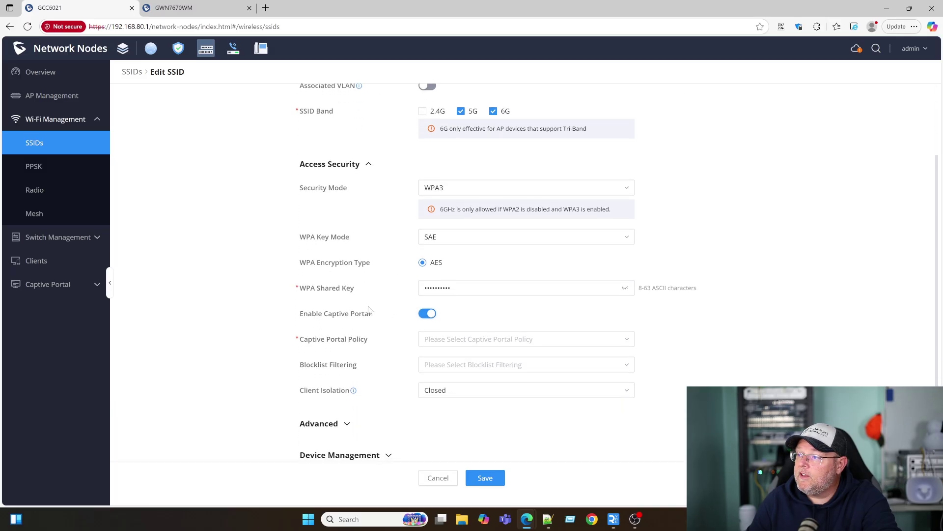
scroll(371, 310, down, 1)
click(522, 317)
click(483, 341)
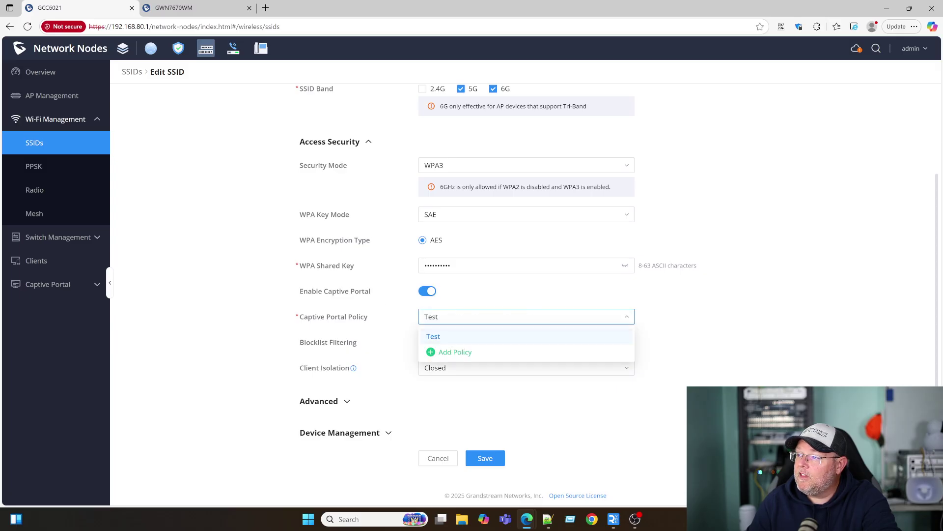
click(485, 458)
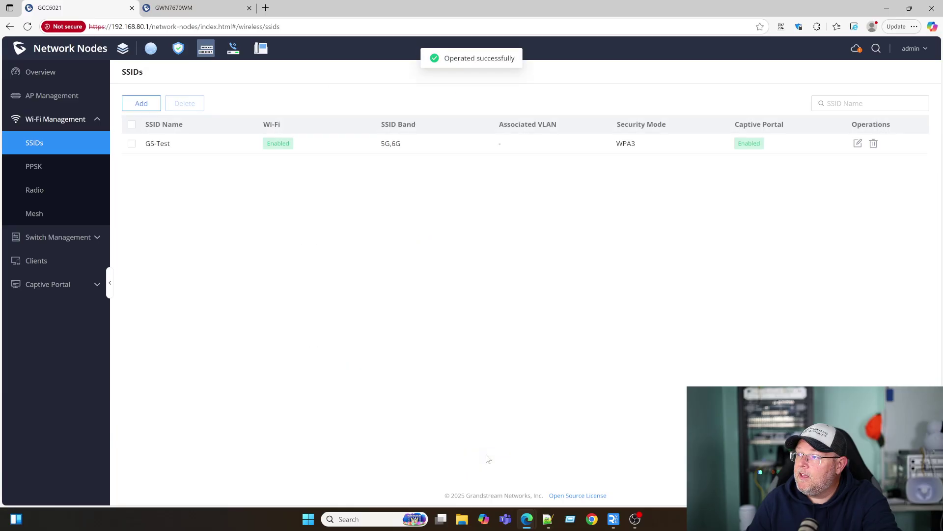